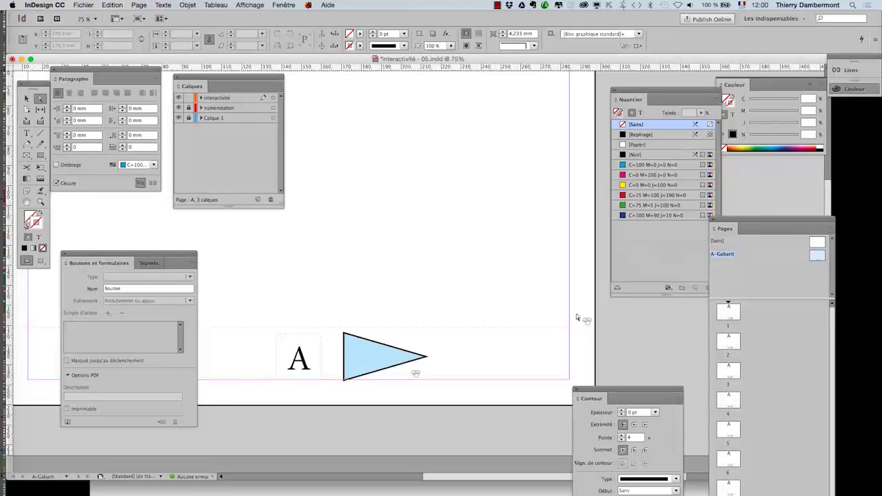
# Switch to Firefox, hide the other applications and search Google Images for "arrow"
pyautogui.moveTo(14, 306)
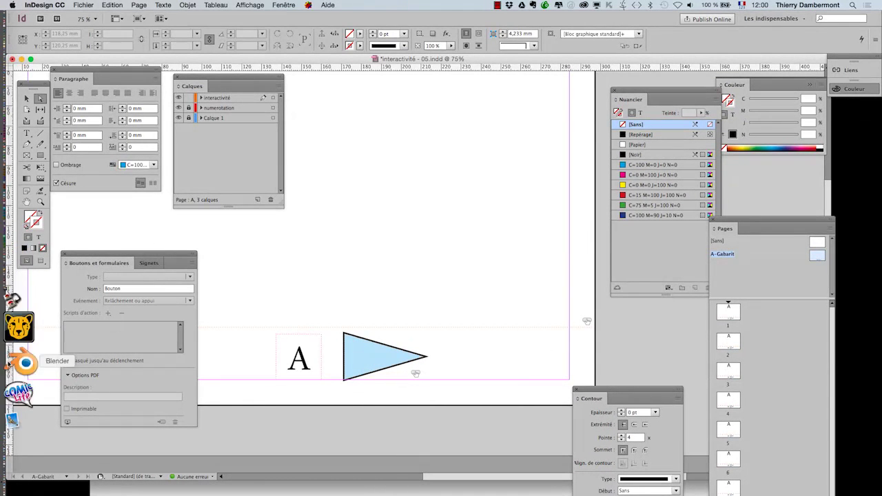
pyautogui.click(20, 415)
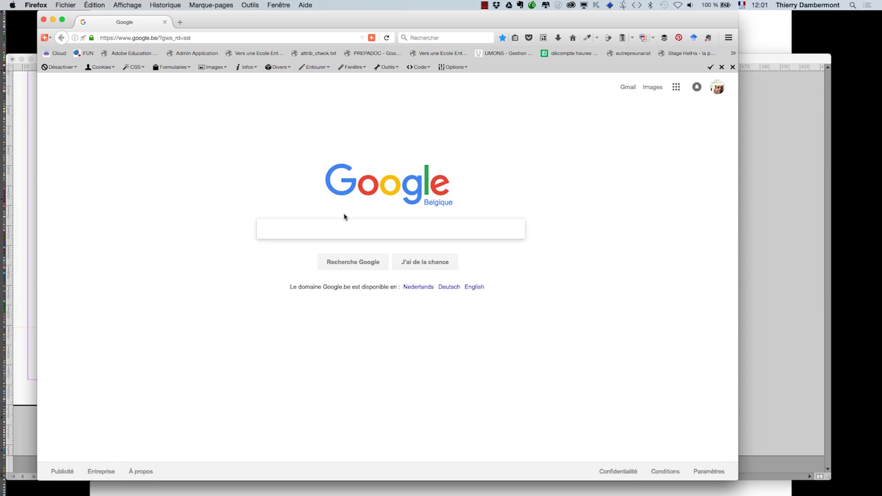
pyautogui.press('super+alt+h')
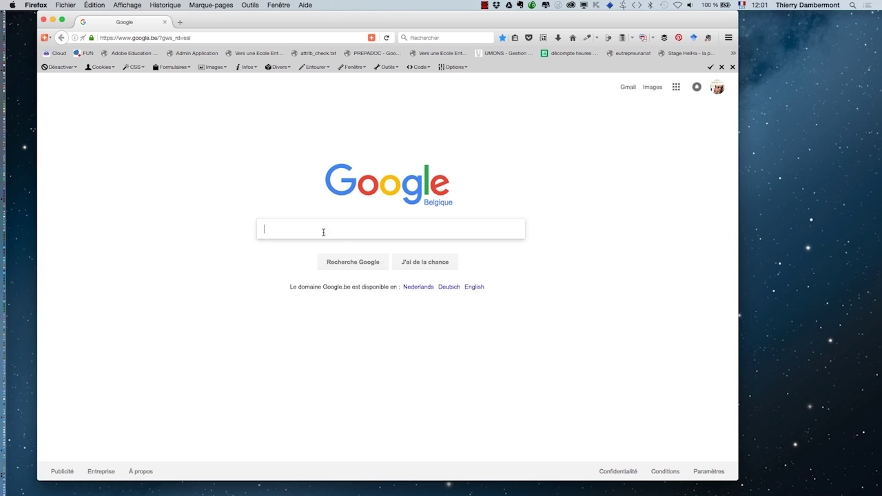
pyautogui.write('a')
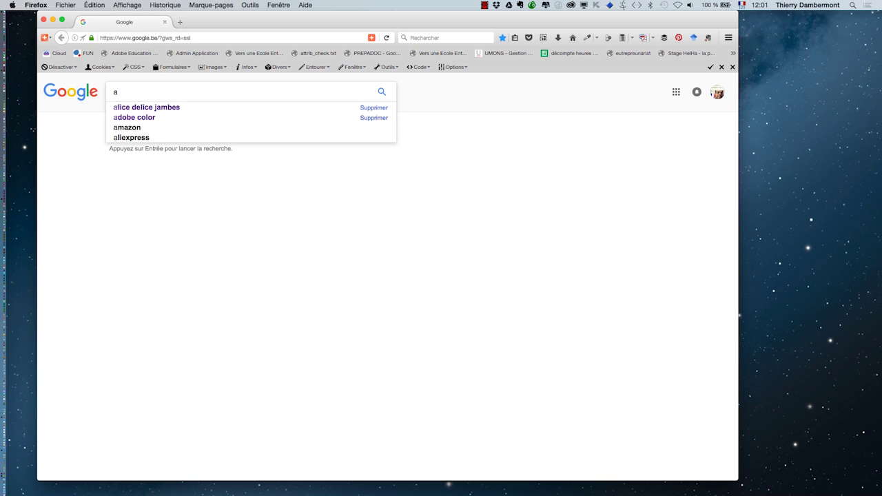
pyautogui.write('rrow')
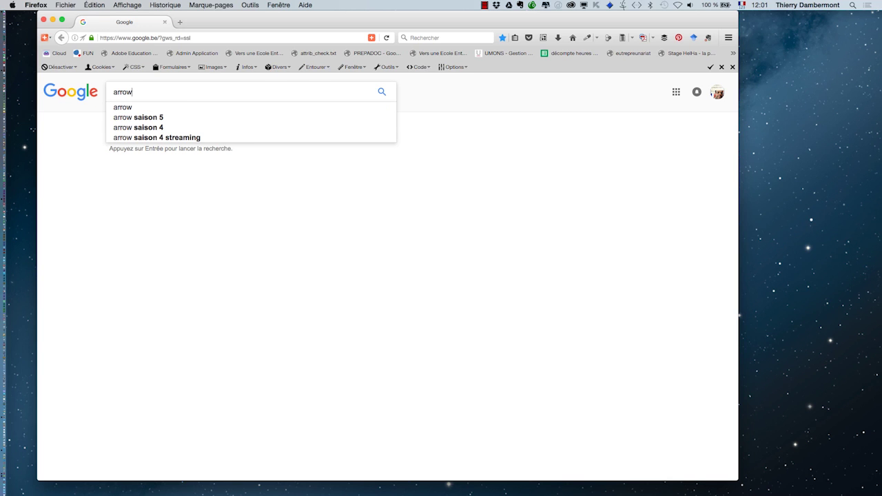
pyautogui.press('Return')
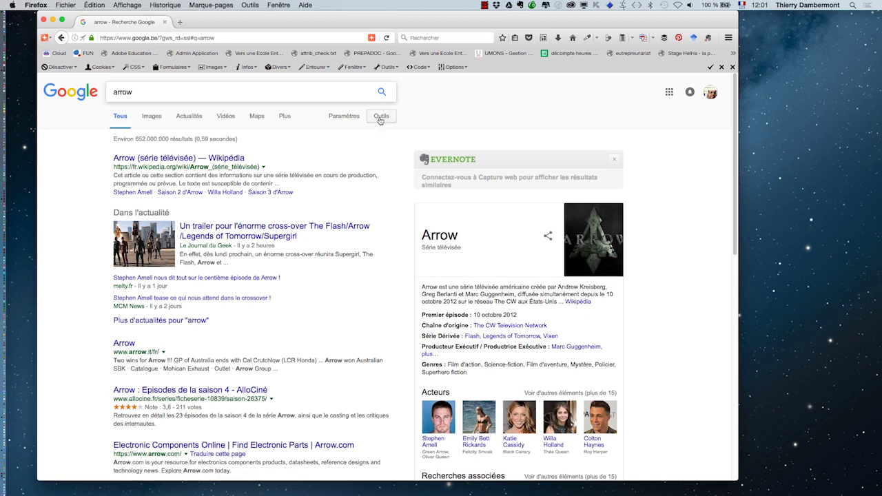
pyautogui.click(151, 117)
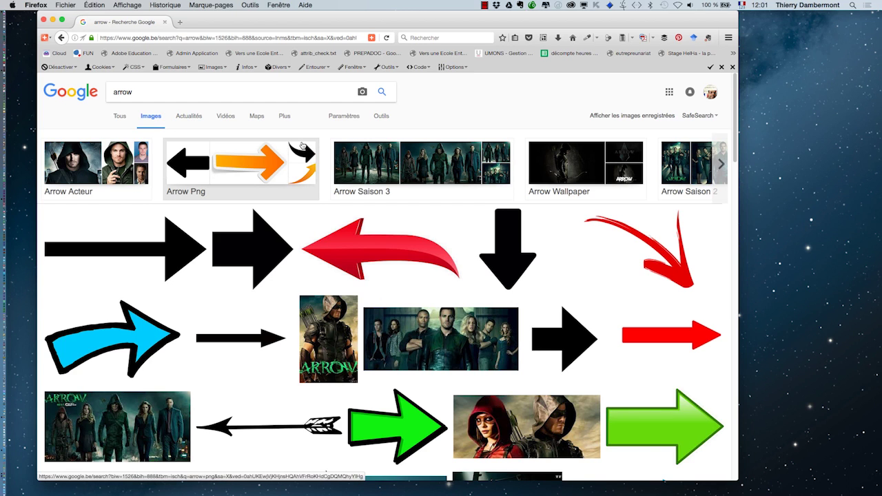
# Show the search filter tools and look through the arrow image results for a suitable arrow graphic
pyautogui.click(378, 117)
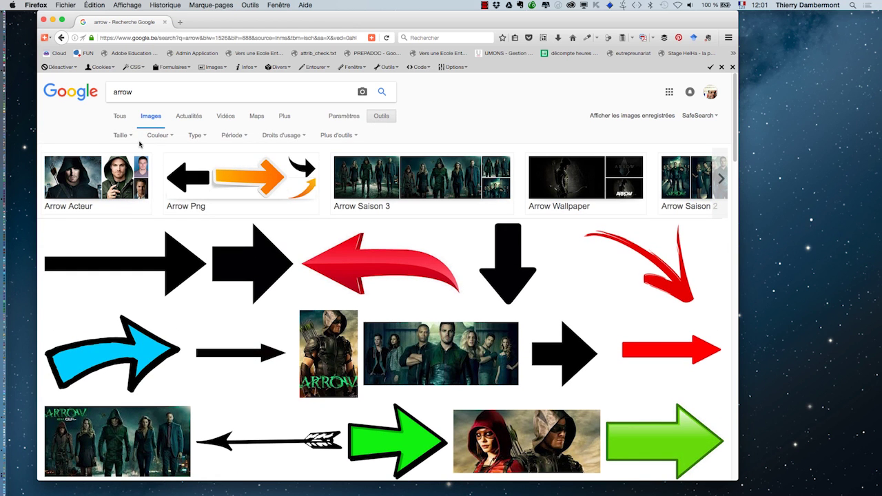
pyautogui.scroll(-3, 361, 282)
pyautogui.scroll(-8, 361, 283)
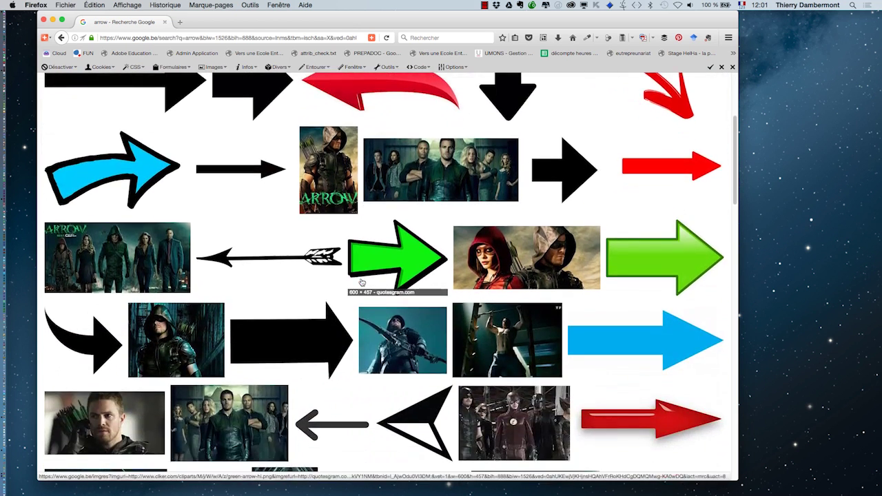
pyautogui.scroll(3, 363, 267)
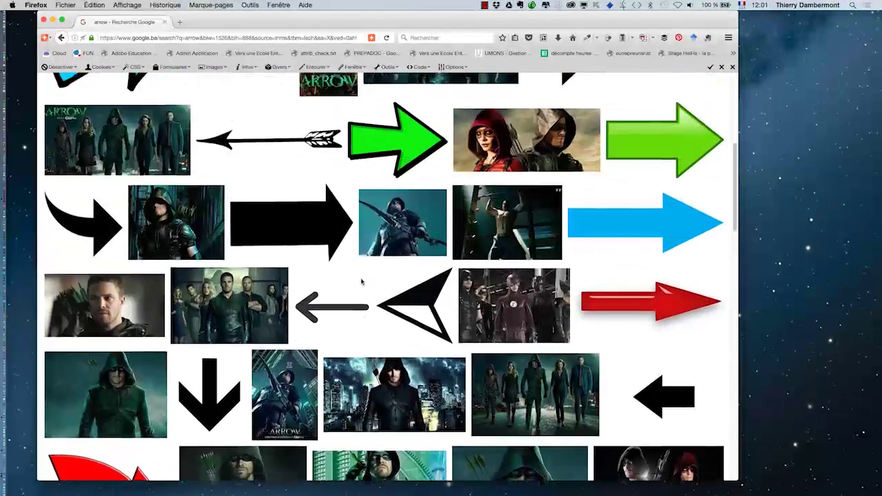
pyautogui.scroll(-10, 362, 275)
pyautogui.scroll(15, 361, 283)
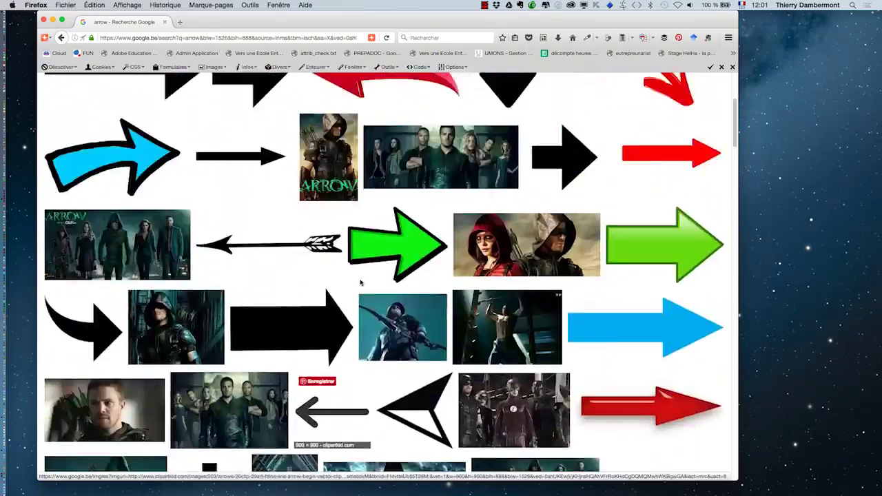
# Search the images for "arrow hover" and browse the results for a usable button graphic
pyautogui.click(154, 93)
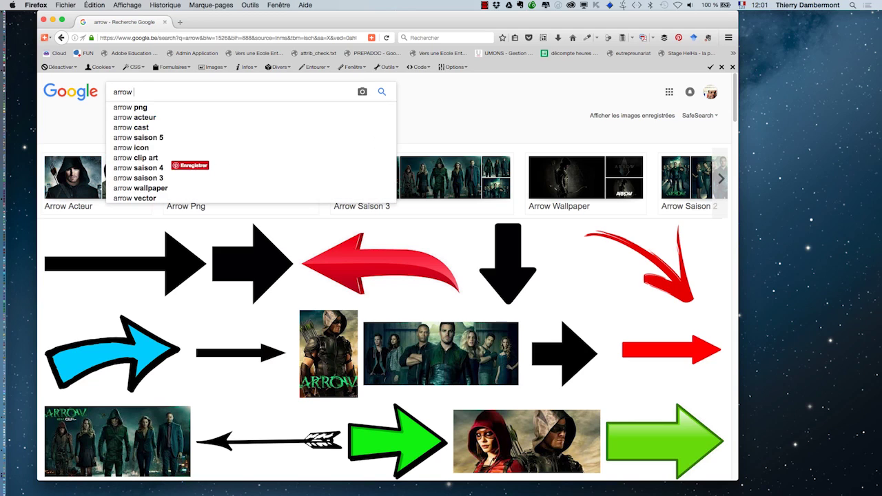
pyautogui.write('hover')
pyautogui.press('Return')
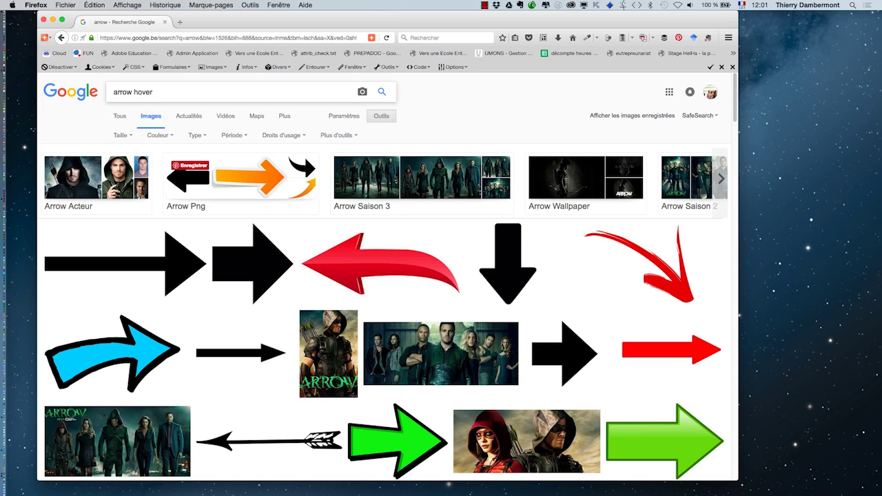
pyautogui.scroll(-10, 386, 227)
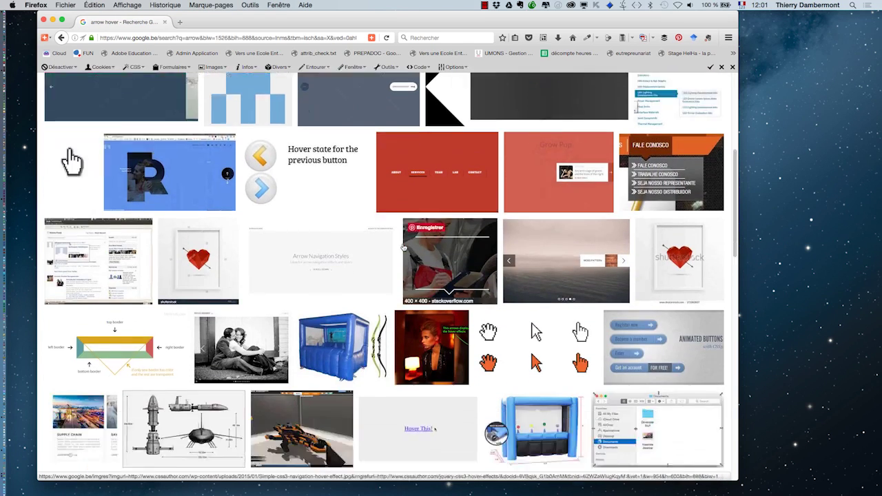
pyautogui.scroll(-5, 403, 246)
pyautogui.scroll(15, 362, 168)
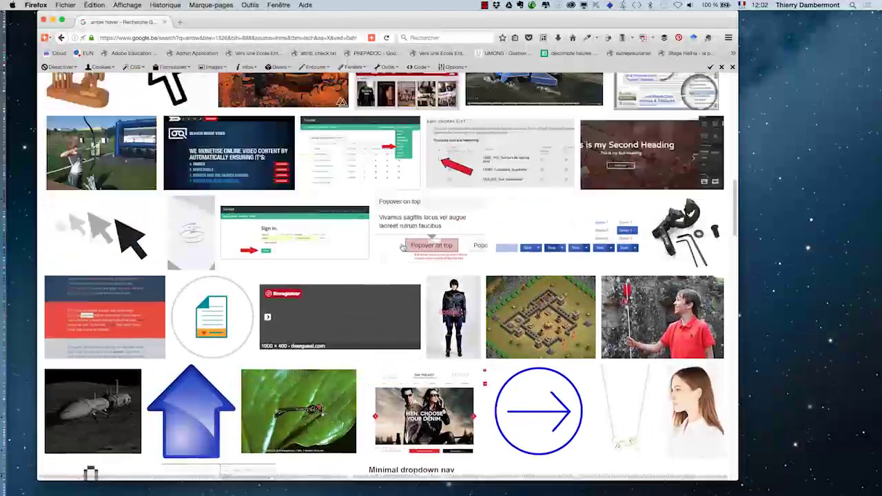
pyautogui.scroll(1, 362, 168)
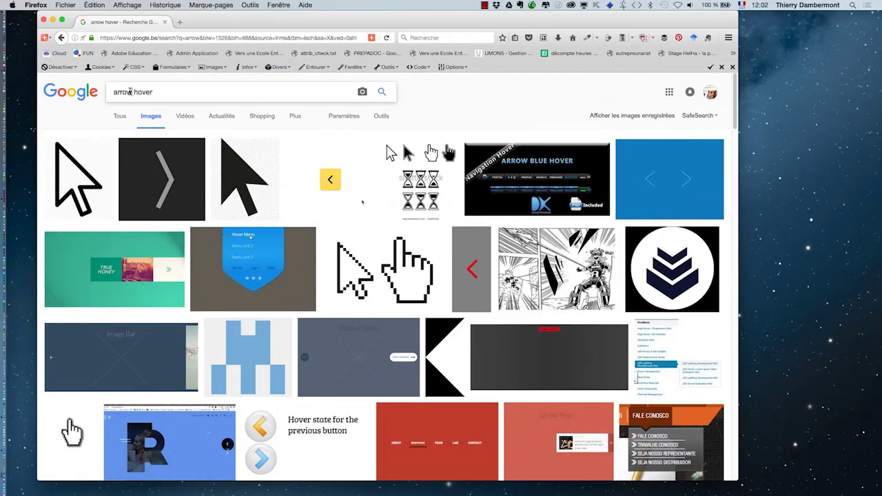
# Change the image search to "next hover" and browse the results
pyautogui.write('next')
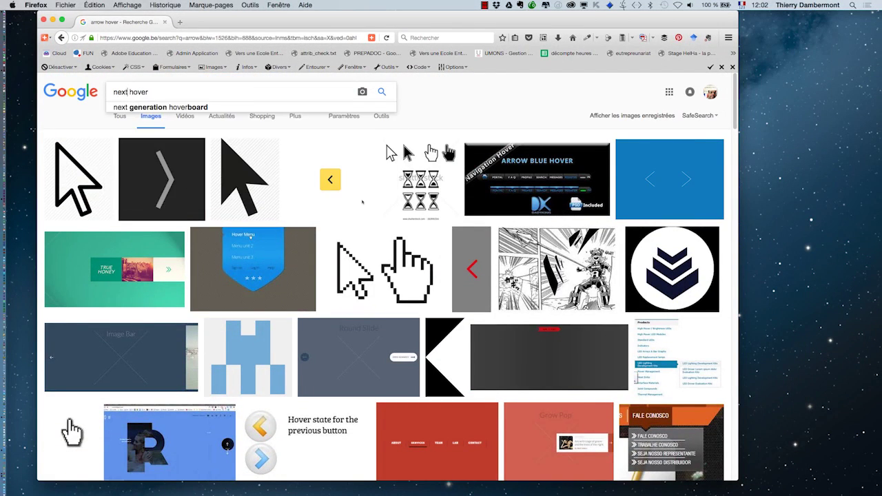
pyautogui.press('Return')
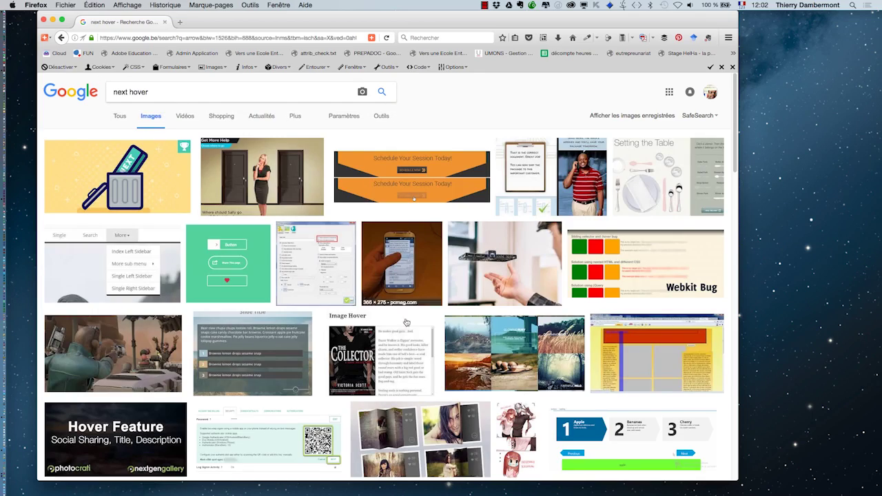
pyautogui.scroll(-5, 419, 336)
pyautogui.scroll(-11, 420, 336)
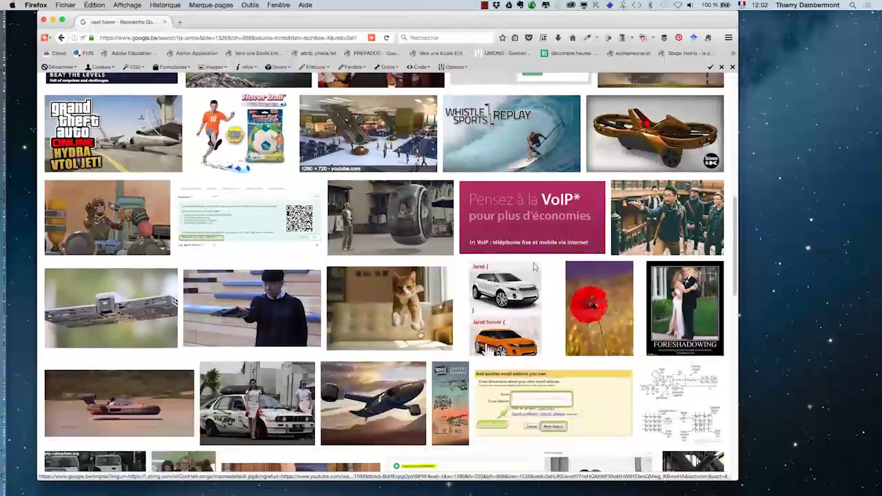
pyautogui.scroll(-3, 418, 334)
pyautogui.scroll(20, 418, 335)
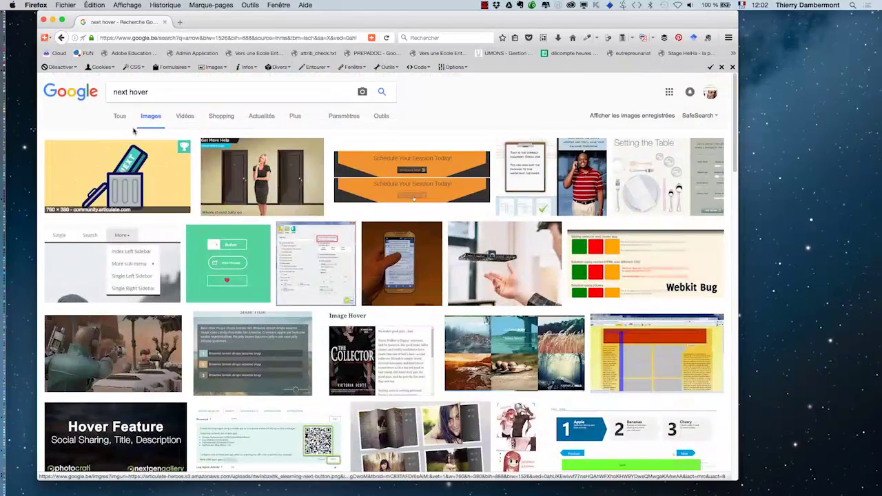
# Search the images for "arrow" again and filter the usage rights to "Réutilisation et modification autorisées"
pyautogui.press('super+a')
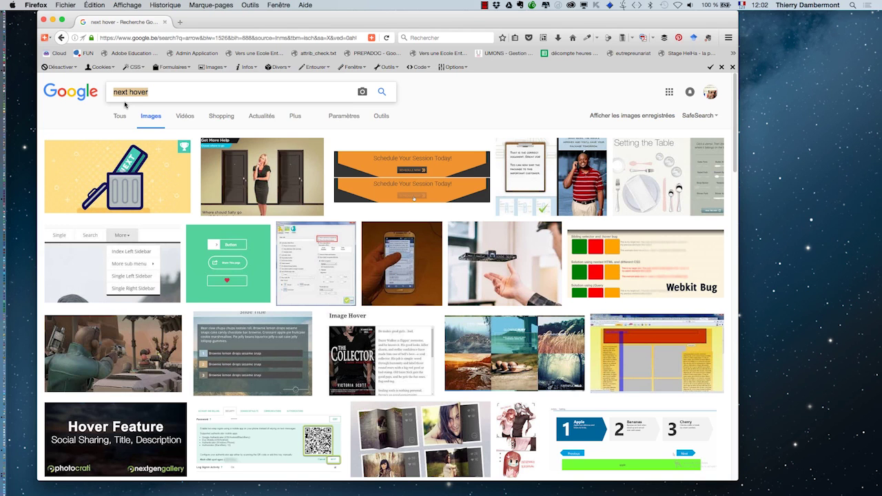
pyautogui.write('arrow')
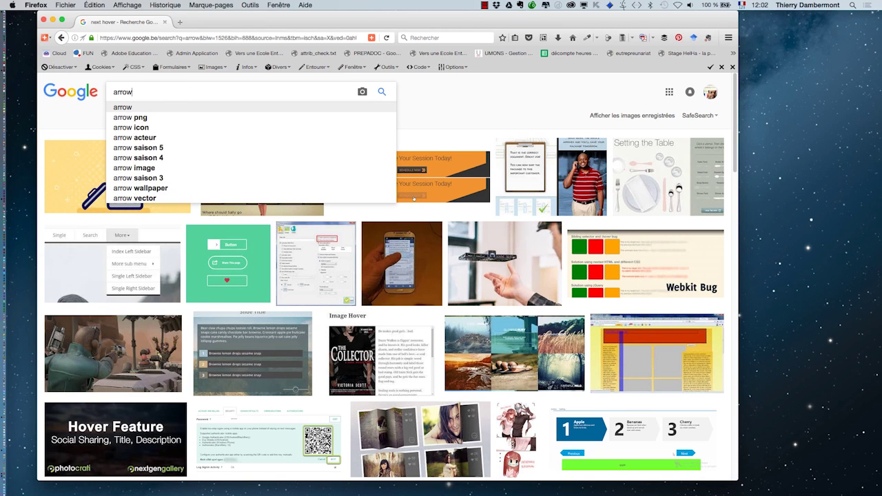
pyautogui.press('Return')
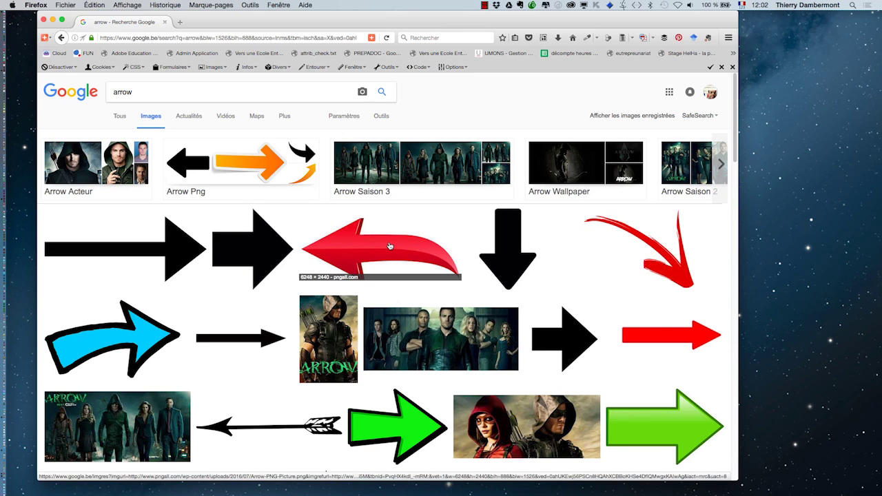
pyautogui.click(381, 115)
pyautogui.click(288, 136)
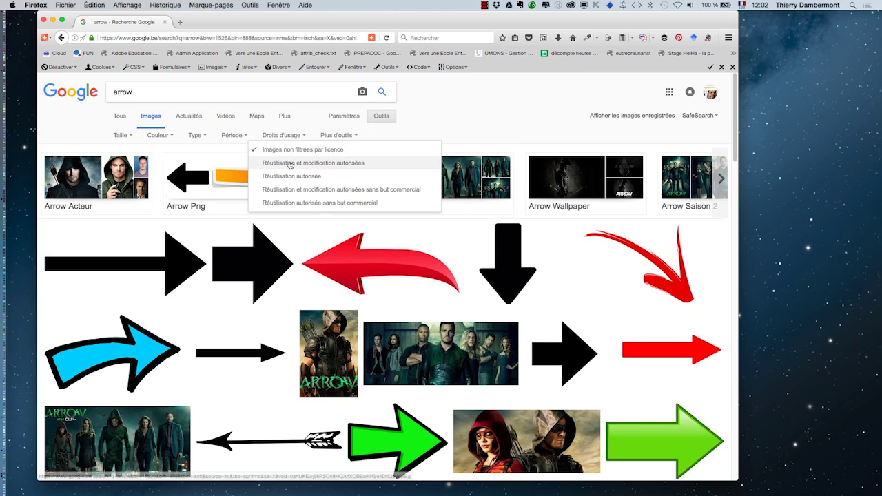
pyautogui.click(290, 162)
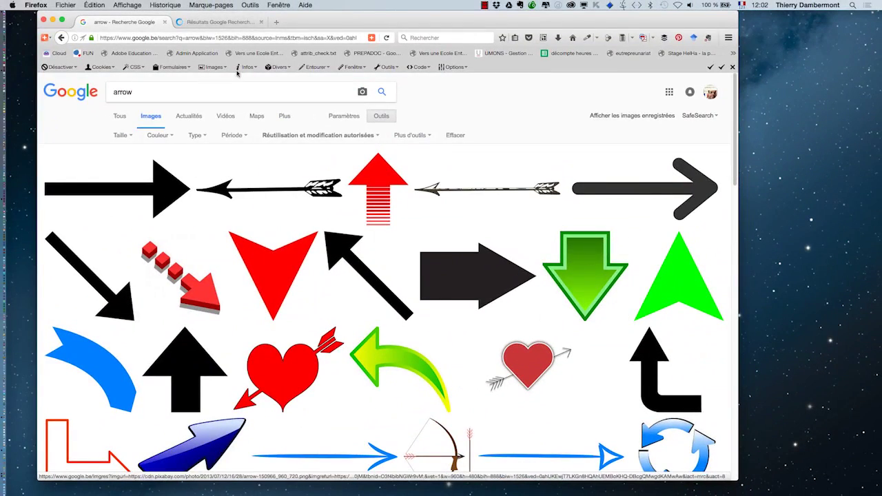
# View the green down-pointing arrow's preview, try to display its original image, and return to the preview
pyautogui.click(582, 265)
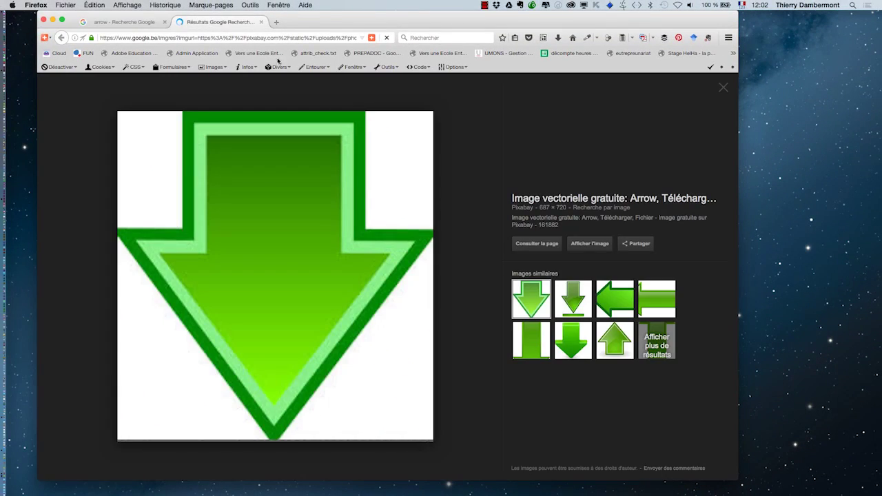
pyautogui.click(589, 243)
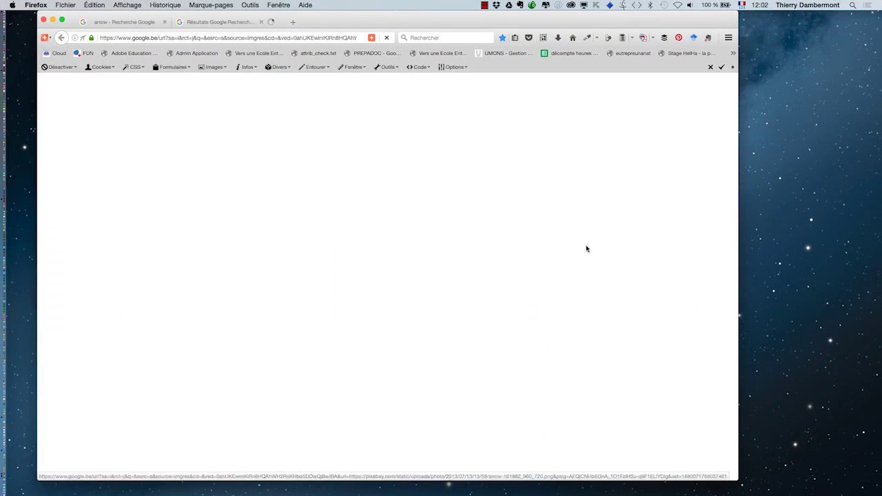
pyautogui.click(211, 22)
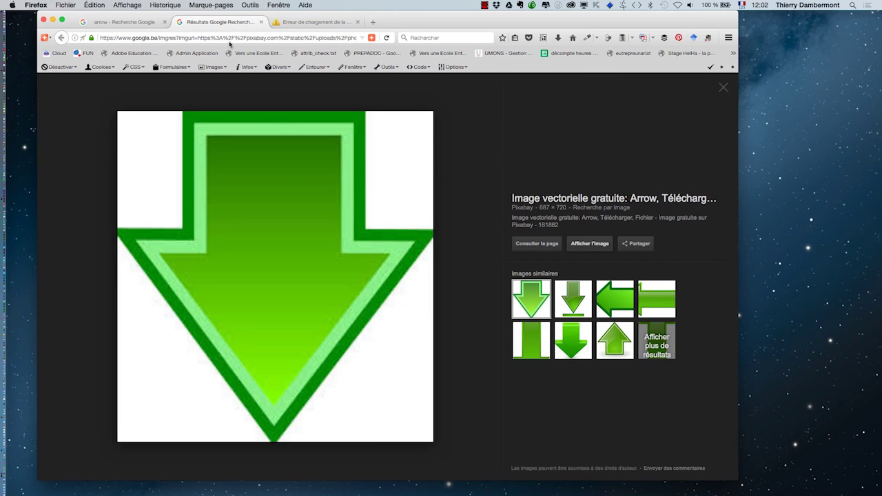
# Start saving the green arrow image from the preview and choose the desktop folder "interactivité dans InDesign" as its destination
pyautogui.rightClick(257, 220)
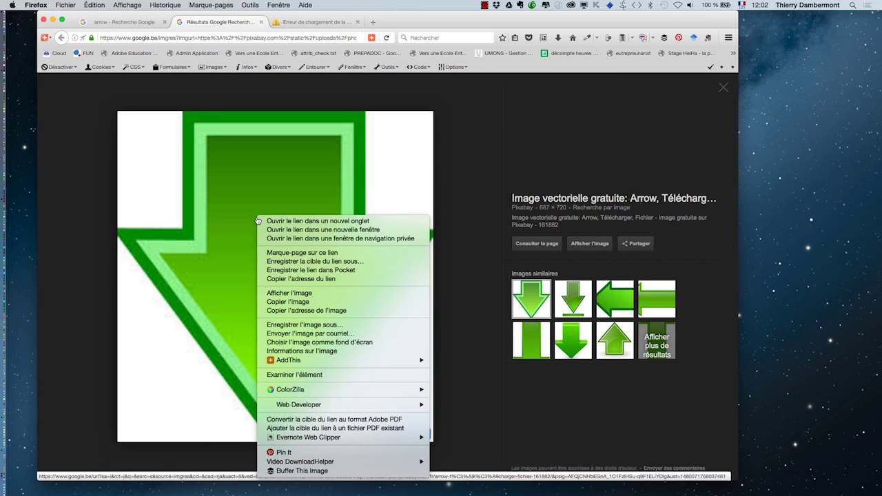
pyautogui.click(396, 325)
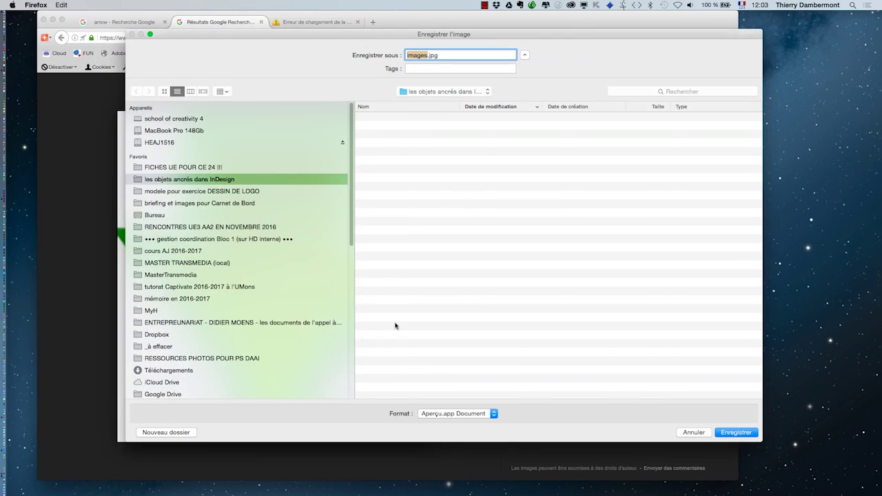
pyautogui.moveTo(371, 37); pyautogui.dragTo(455, 32)
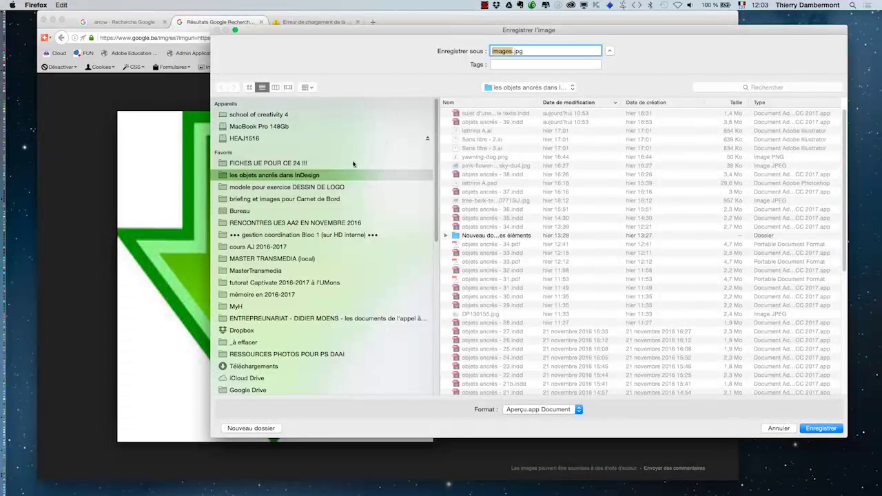
pyautogui.click(284, 211)
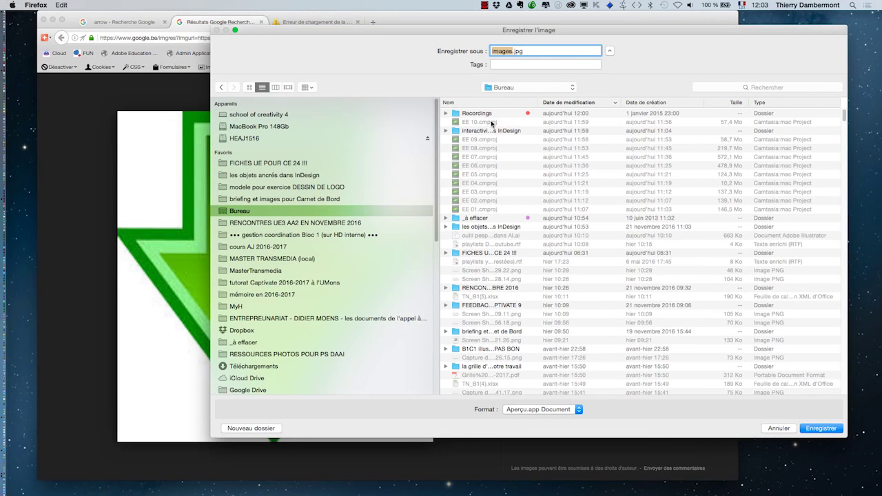
pyautogui.doubleClick(489, 131)
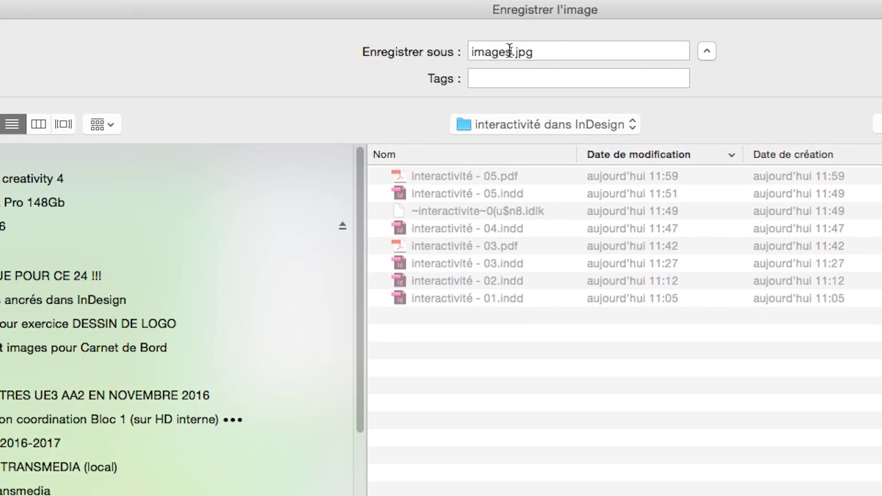
# Name the image fleche-normal.jpg and save it in the chosen folder
pyautogui.doubleClick(507, 51)
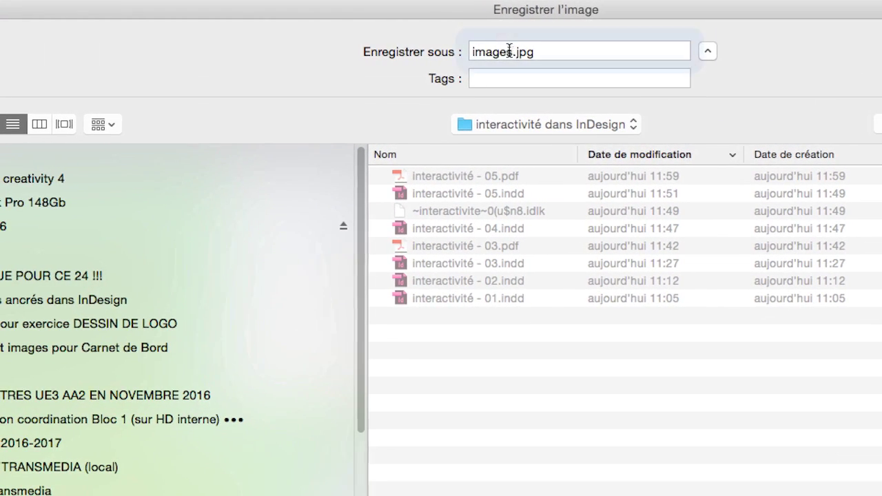
pyautogui.write('arro')
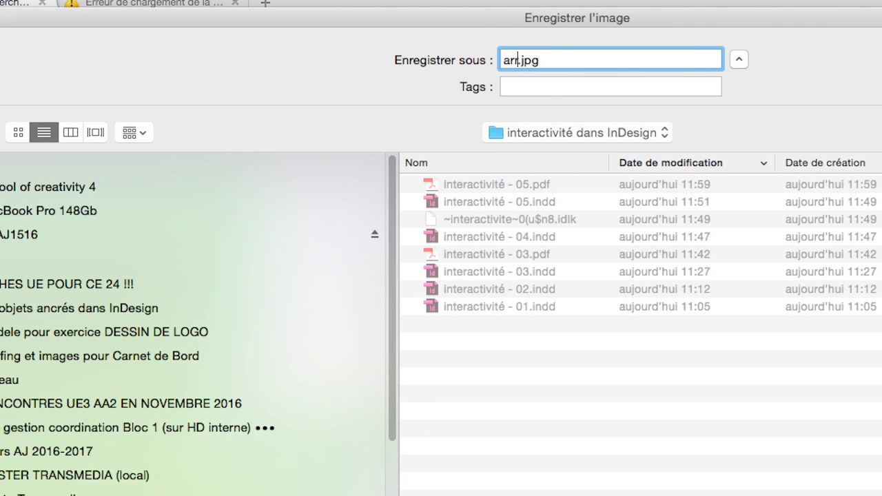
pyautogui.press('BackSpace')
pyautogui.press('BackSpace')
pyautogui.press('BackSpace')
pyautogui.press('BackSpace')
pyautogui.write('flec')
pyautogui.write('he-norma')
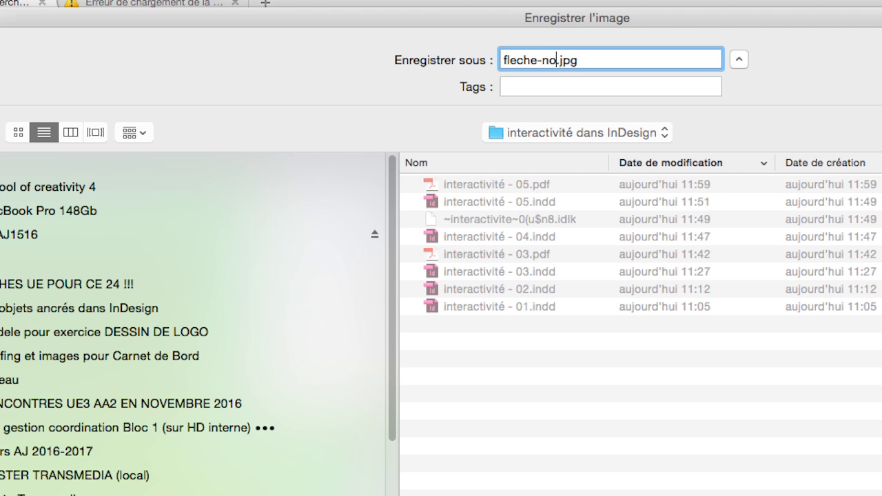
pyautogui.write('l')
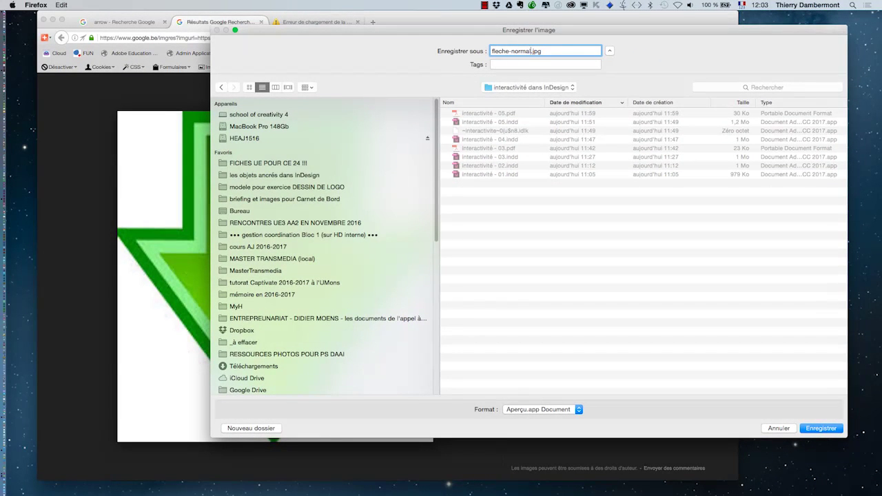
pyautogui.press('Return')
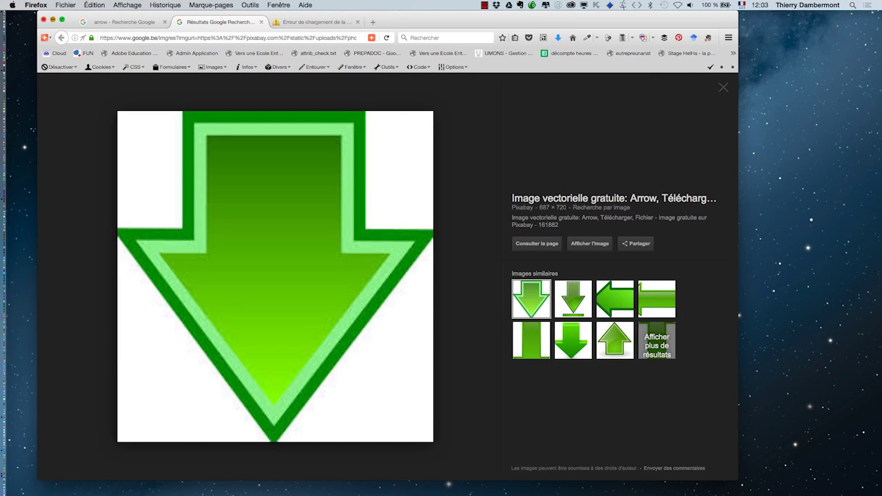
# Minimise the Firefox window, launch Adobe Photoshop and switch to it
pyautogui.press('super+m')
pyautogui.moveTo(5, 313)
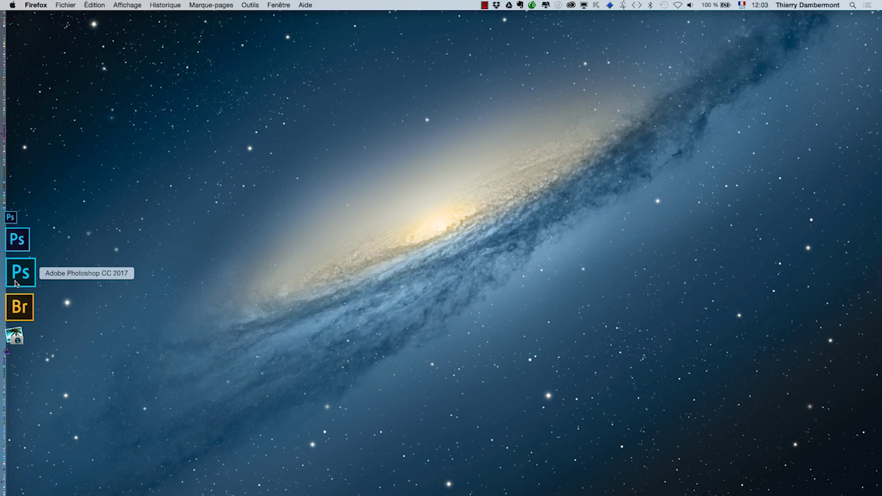
pyautogui.click(15, 281)
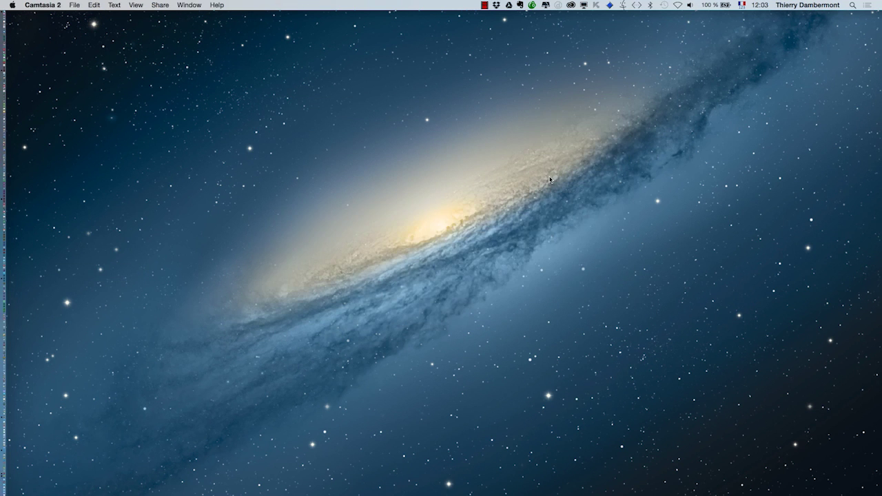
pyautogui.press('super+Tab')
pyautogui.press('super+Tab')
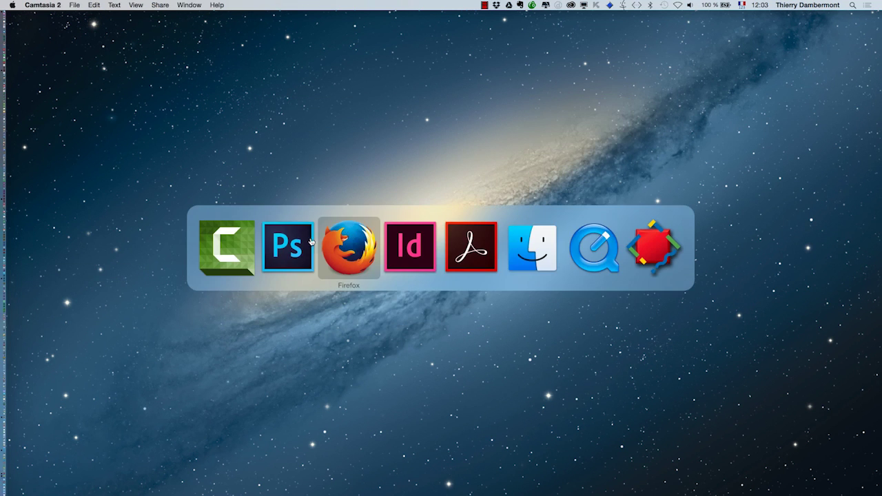
pyautogui.click(309, 242)
# Reset the Essentials workspace, then expand the Tools panel to two columns and undock it as a floating panel
pyautogui.click(296, 5)
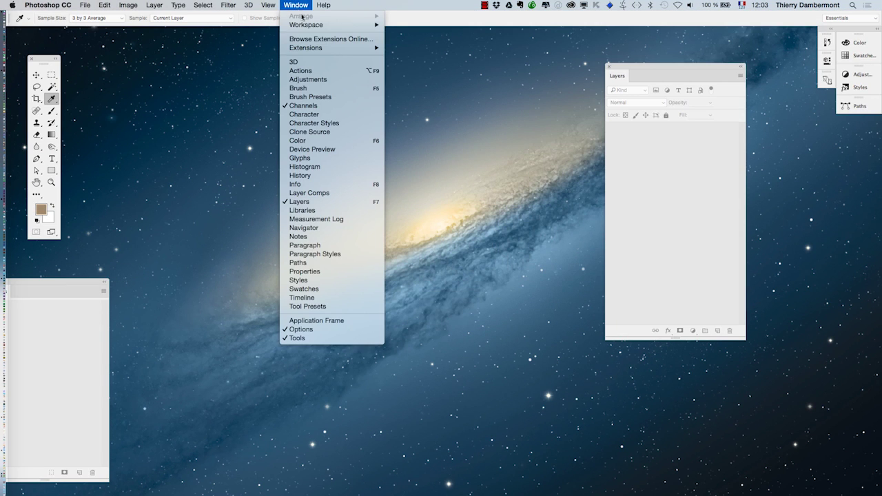
pyautogui.moveTo(304, 26)
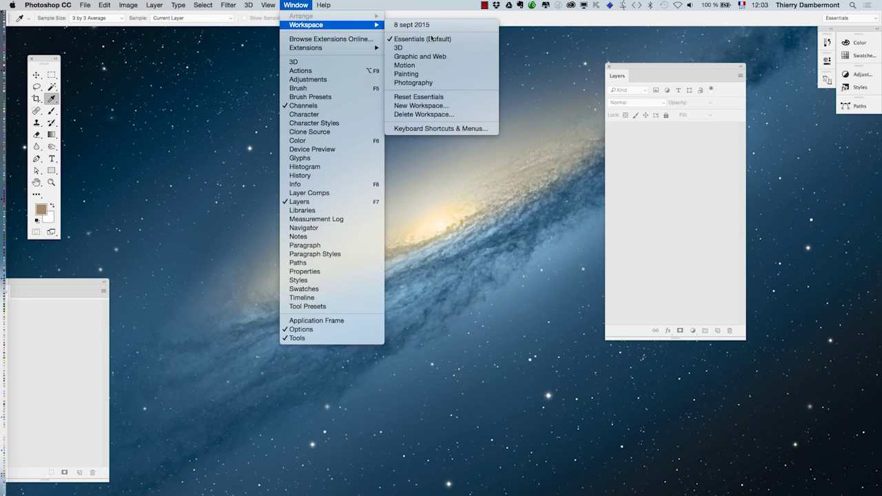
pyautogui.click(441, 97)
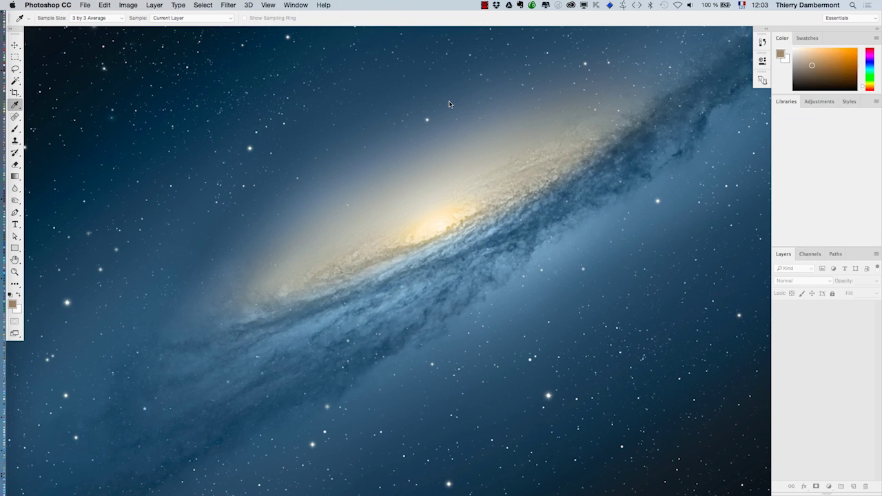
pyautogui.click(11, 30)
pyautogui.moveTo(30, 33); pyautogui.dragTo(52, 47)
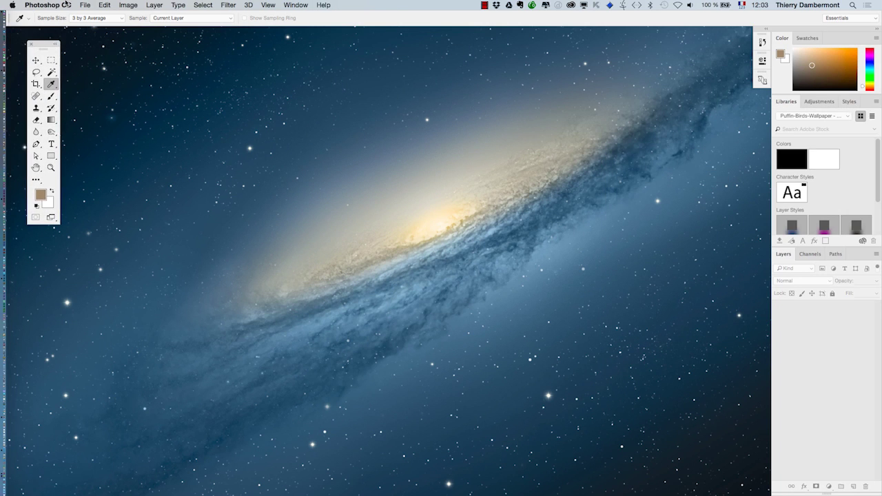
# Set the UI language to French in the Interface preferences and accept the change
pyautogui.click(48, 4)
pyautogui.moveTo(69, 33)
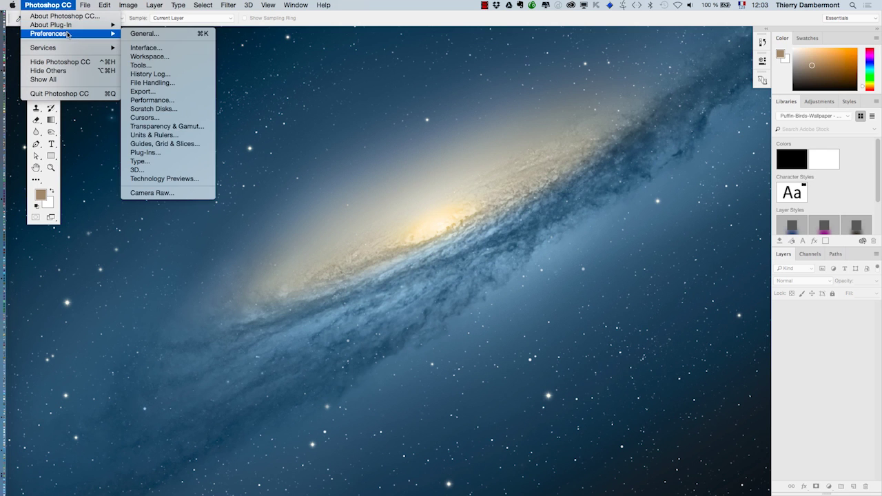
pyautogui.click(181, 50)
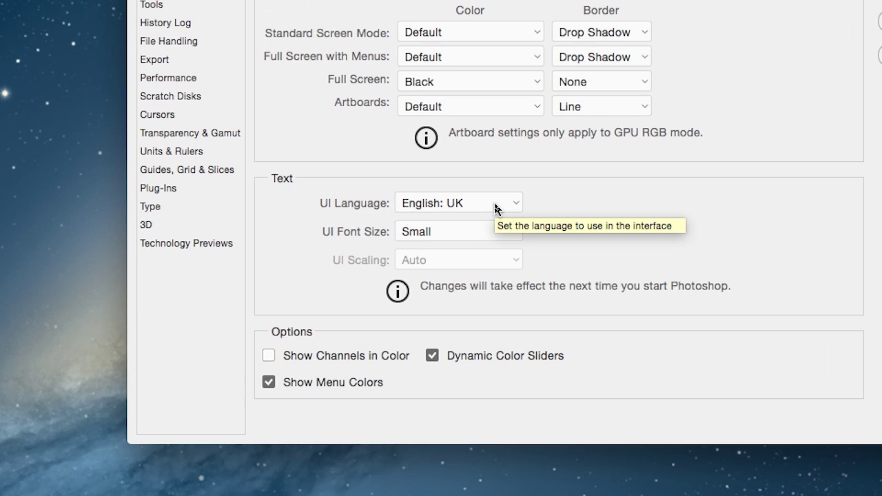
pyautogui.click(494, 208)
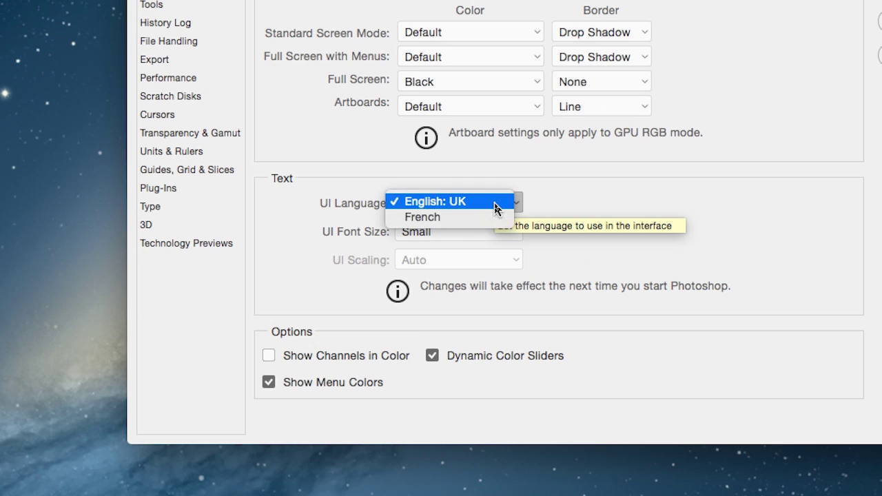
pyautogui.click(498, 215)
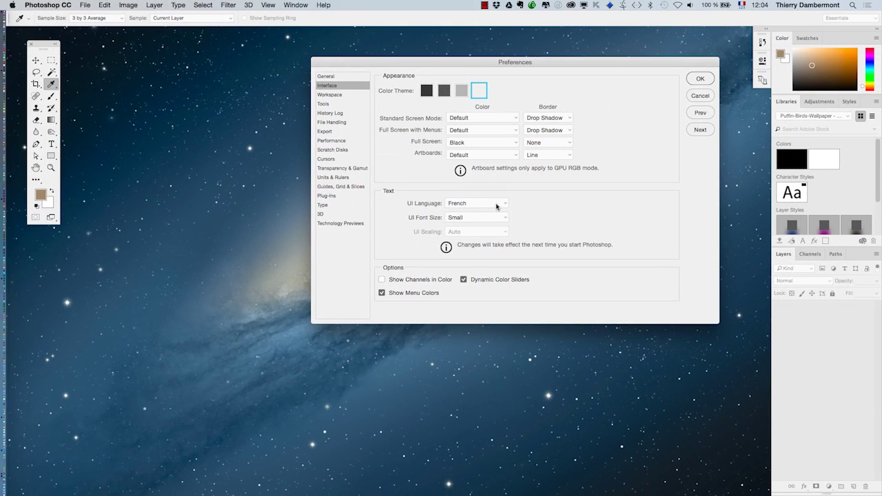
pyautogui.click(700, 79)
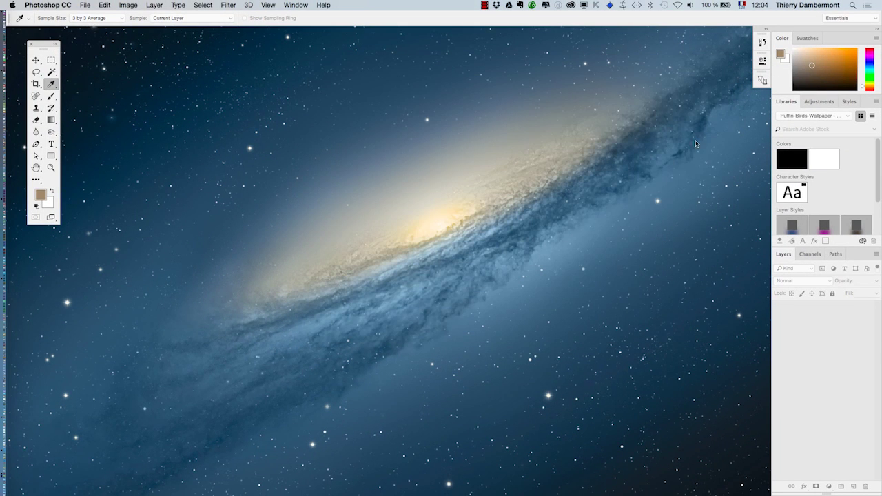
# Quit and relaunch Photoshop to apply the interface language, and reposition the floating Tools panel
pyautogui.click(55, 4)
pyautogui.click(77, 93)
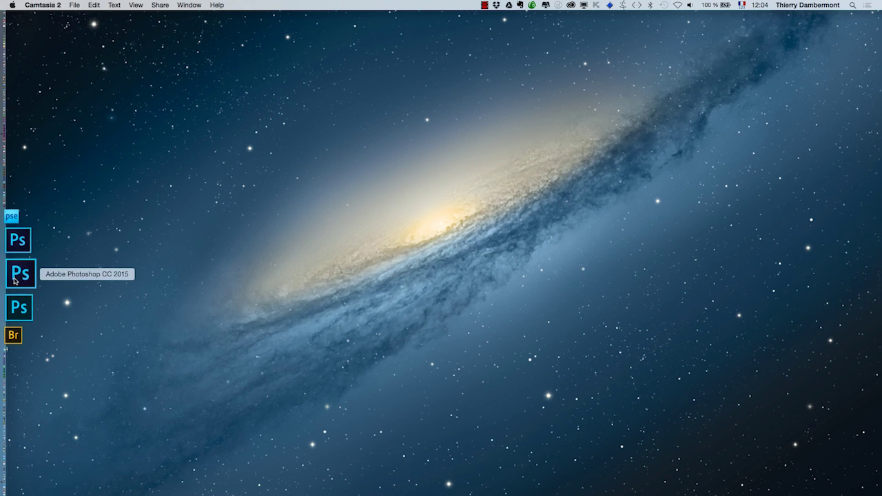
pyautogui.click(15, 279)
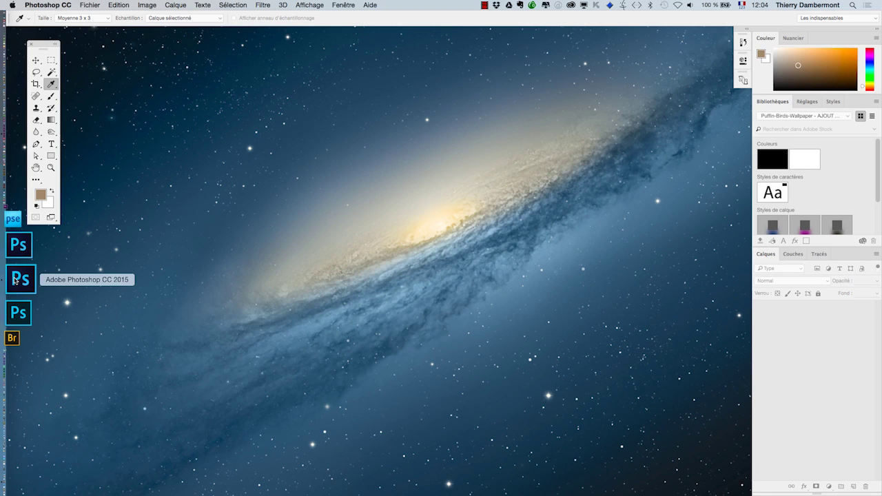
pyautogui.moveTo(43, 46); pyautogui.dragTo(29, 40)
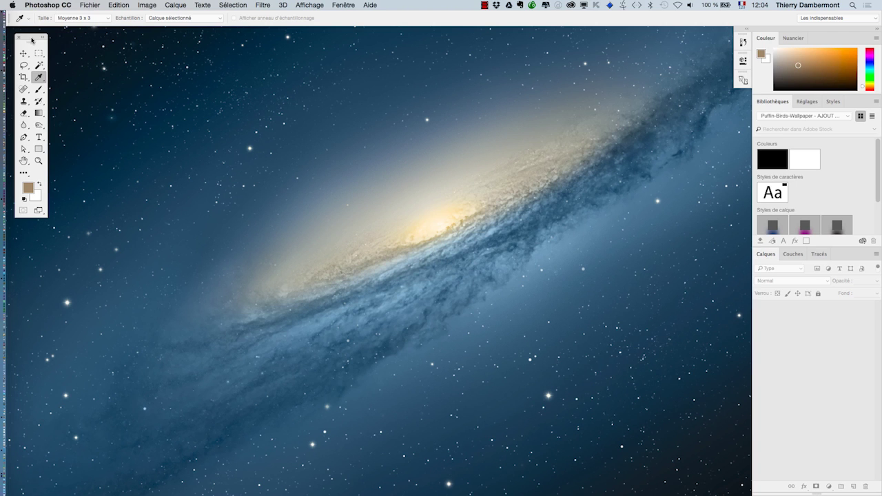
# Switch to the Creative Cloud desktop app and display the Apps settings in its Creative Cloud preferences
pyautogui.press('super+Tab')
pyautogui.moveTo(510, 270)
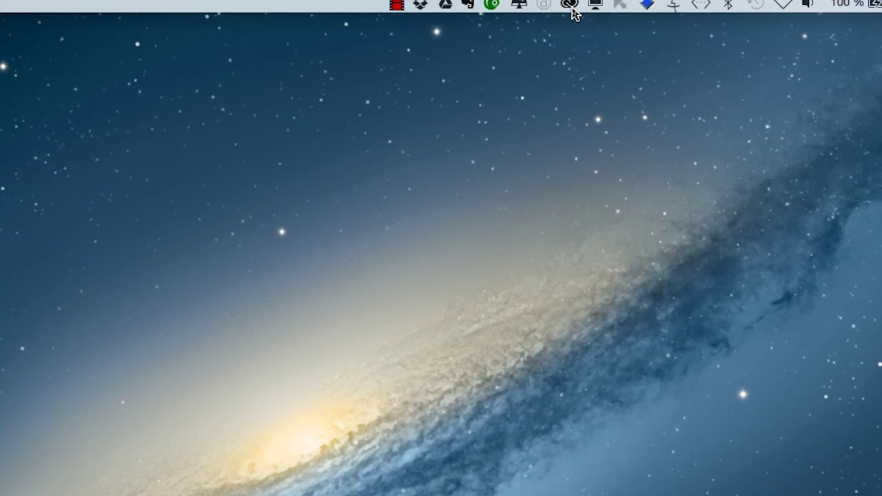
pyautogui.click(571, 6)
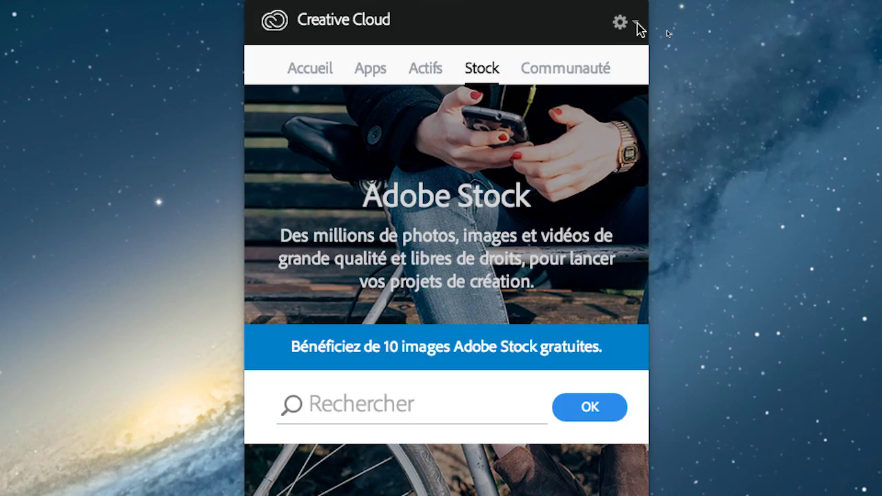
pyautogui.click(758, 55)
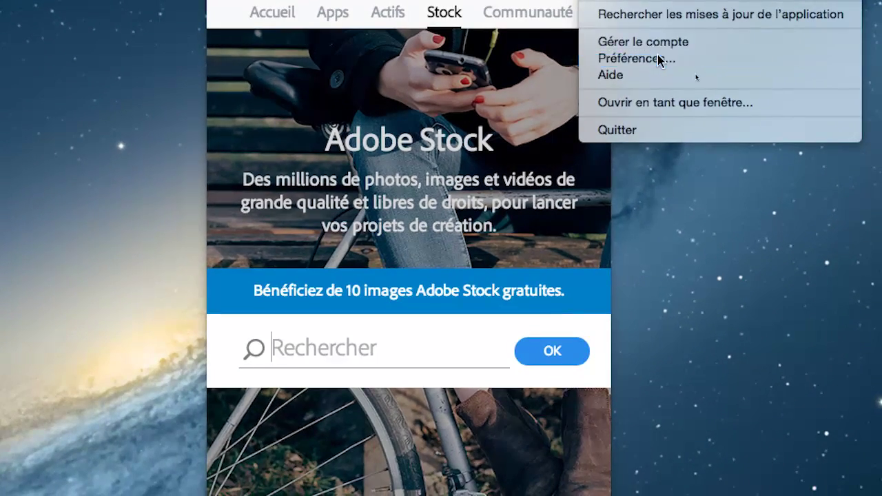
pyautogui.click(673, 114)
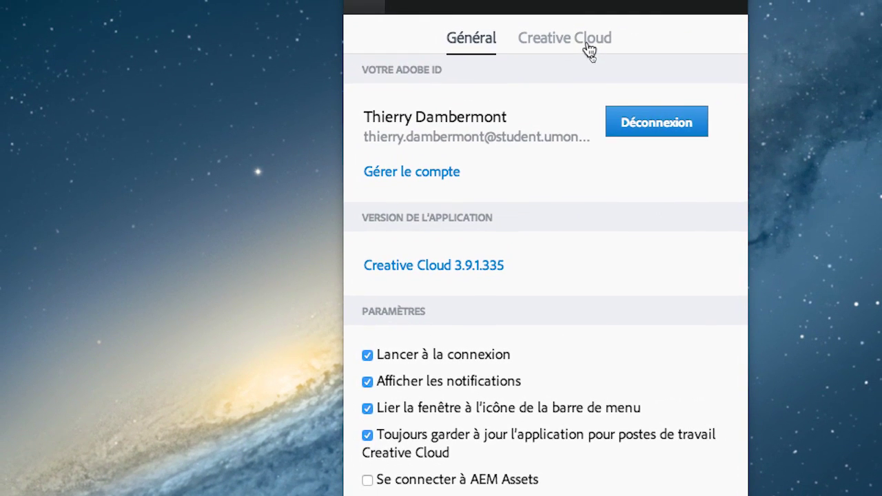
pyautogui.click(637, 48)
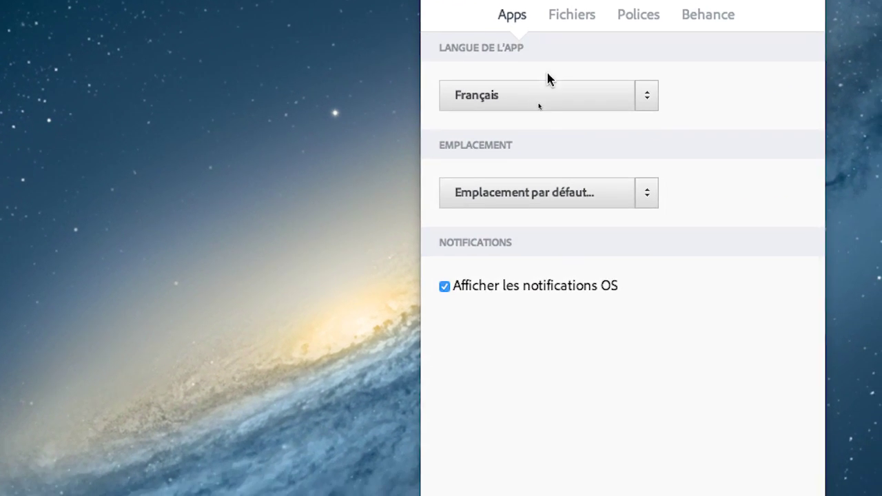
# Examine the languages offered for app installation, close the list without choosing another one, and leave the preferences
pyautogui.click(556, 133)
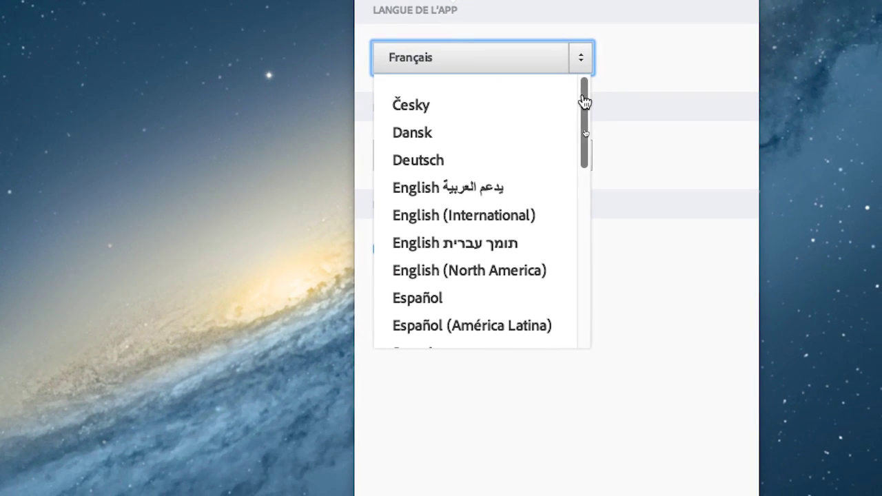
pyautogui.moveTo(635, 133); pyautogui.dragTo(634, 190)
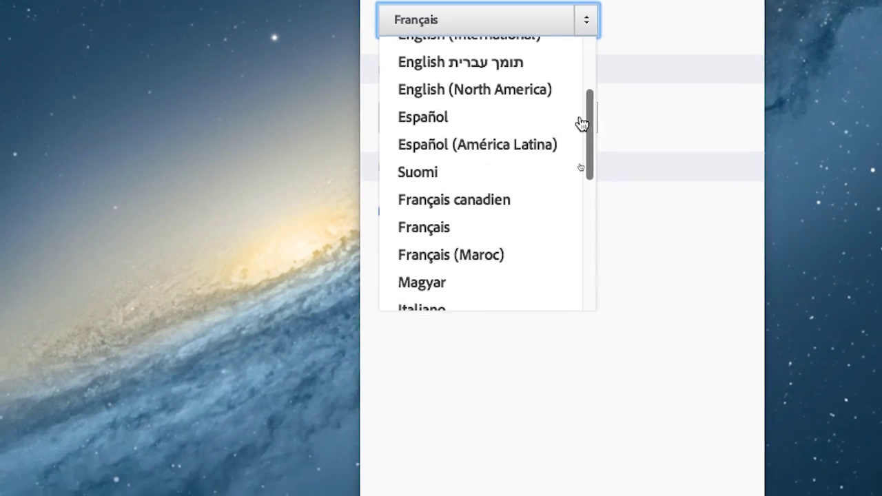
pyautogui.moveTo(582, 124); pyautogui.dragTo(583, 17)
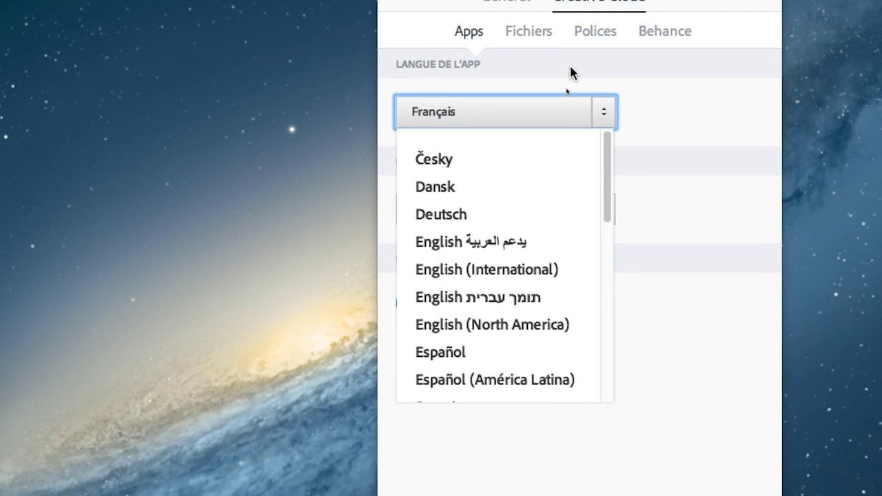
pyautogui.click(570, 72)
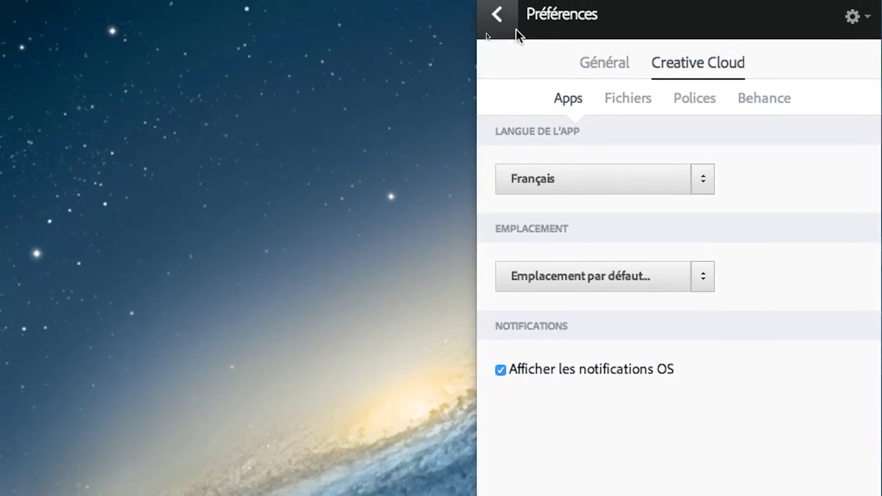
pyautogui.click(516, 31)
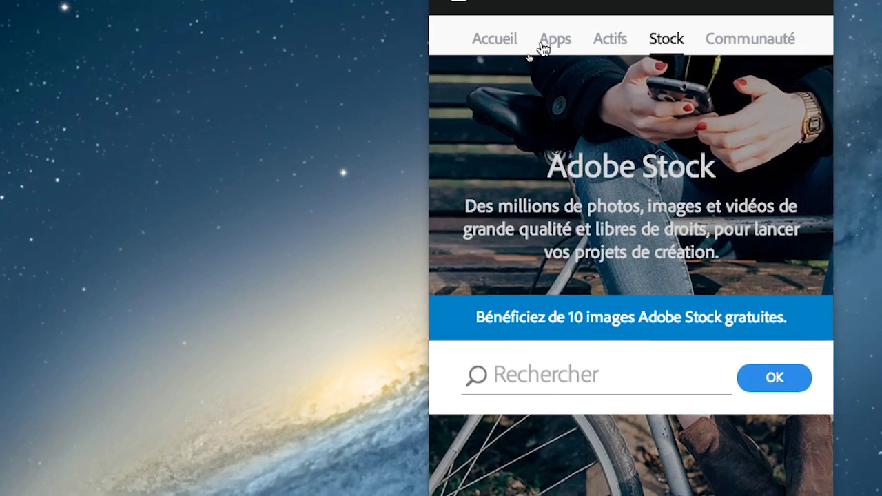
# Set the app language to Deutsch in the Creative Cloud app preferences and return to the apps list
pyautogui.click(597, 69)
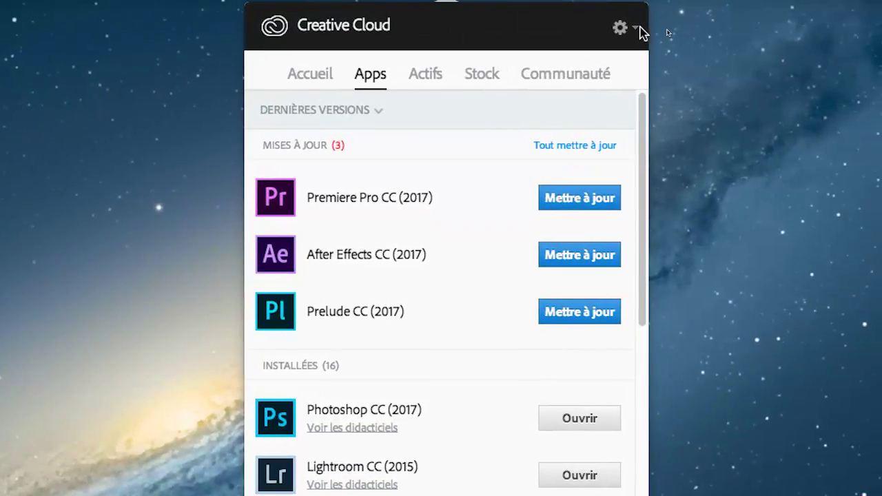
pyautogui.click(639, 27)
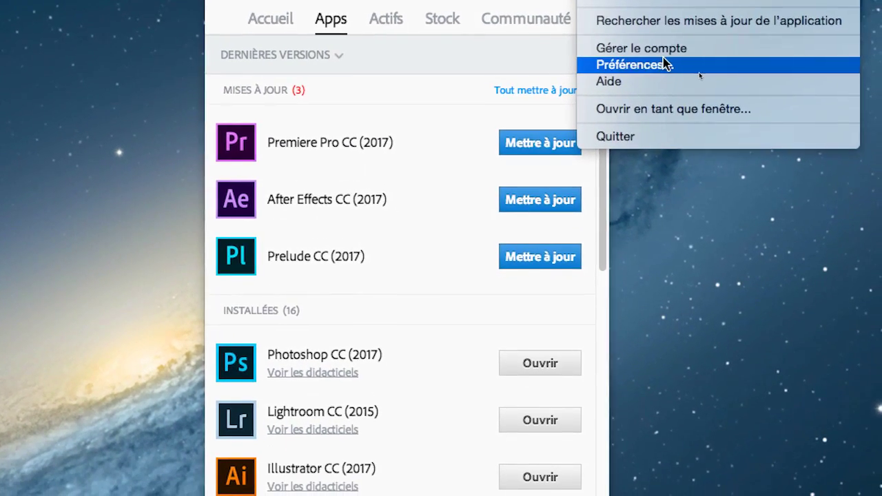
pyautogui.click(708, 120)
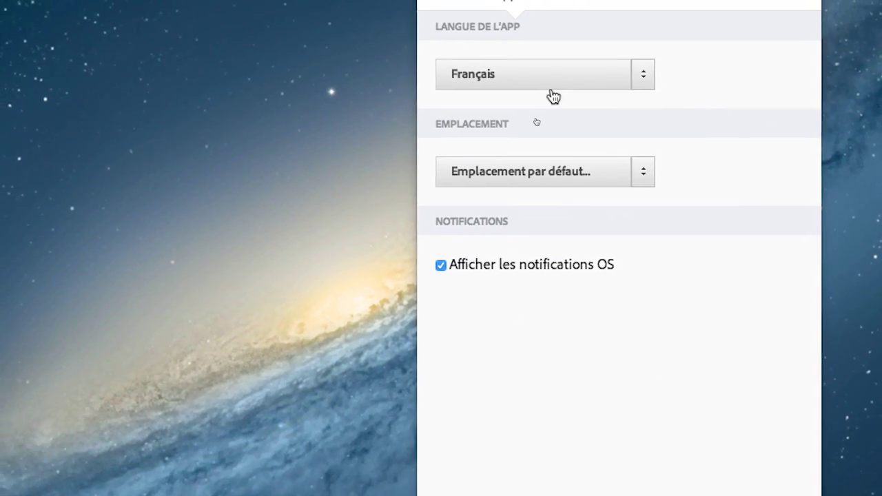
pyautogui.click(552, 92)
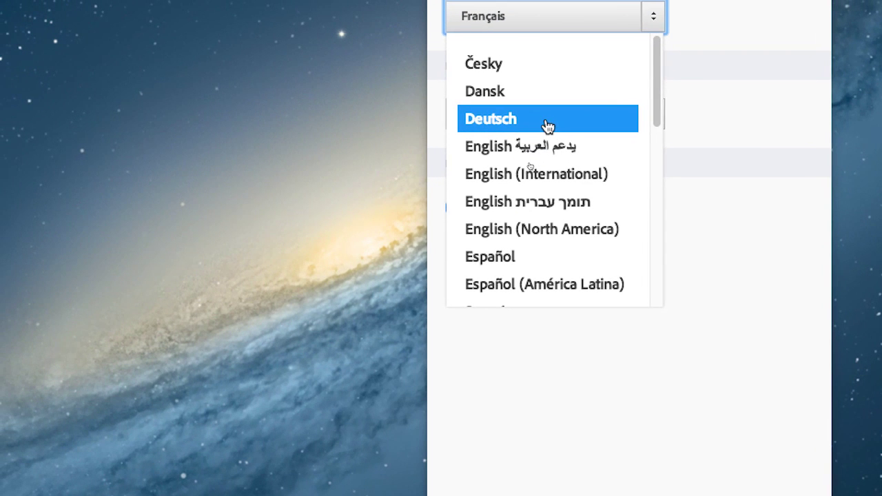
pyautogui.click(546, 122)
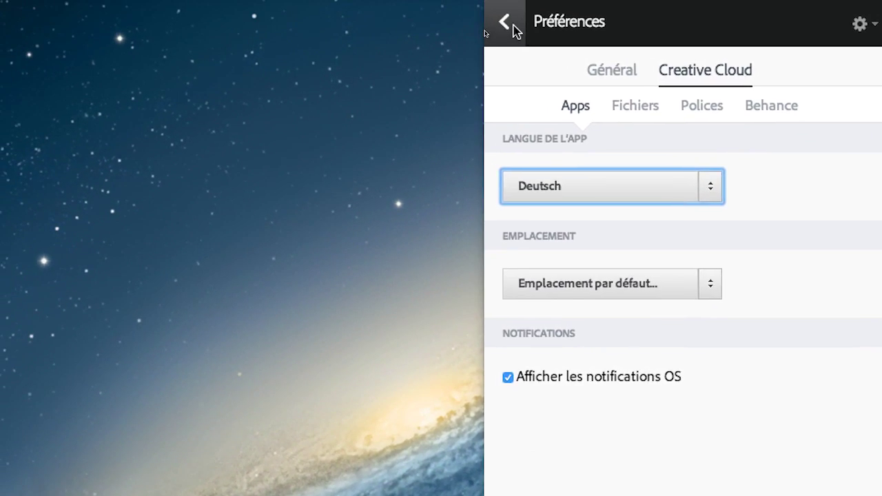
pyautogui.click(513, 24)
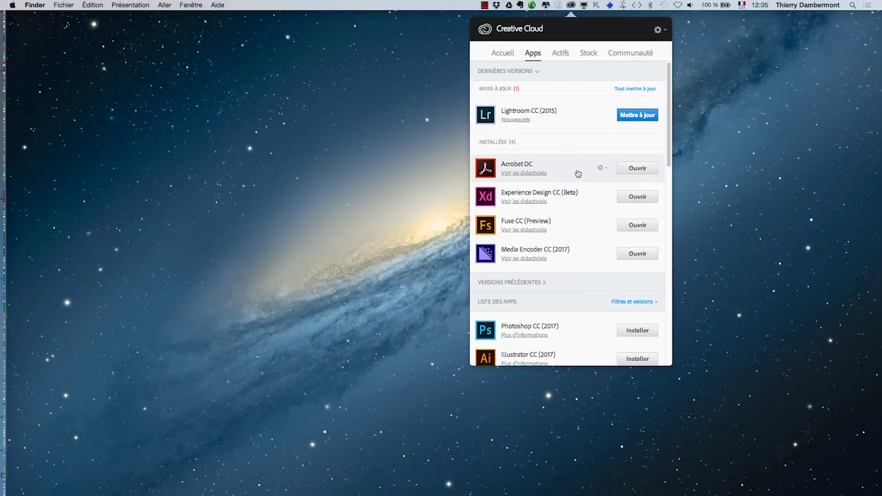
# Examine which apps the list offers for installation with German as the app language
pyautogui.scroll(-5, 592, 132)
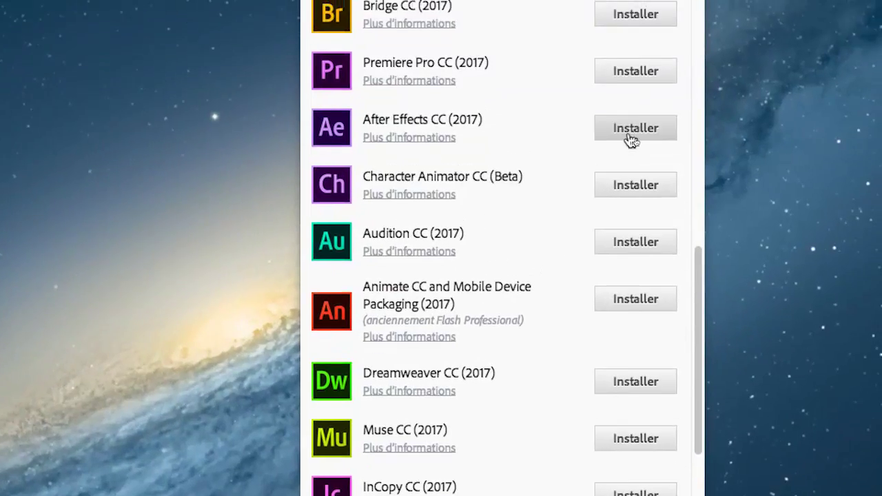
pyautogui.scroll(-10, 629, 226)
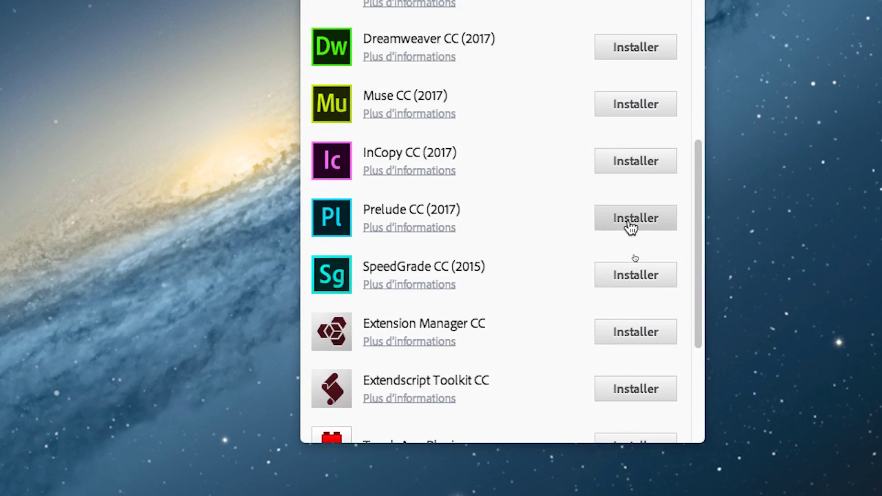
pyautogui.scroll(15, 629, 226)
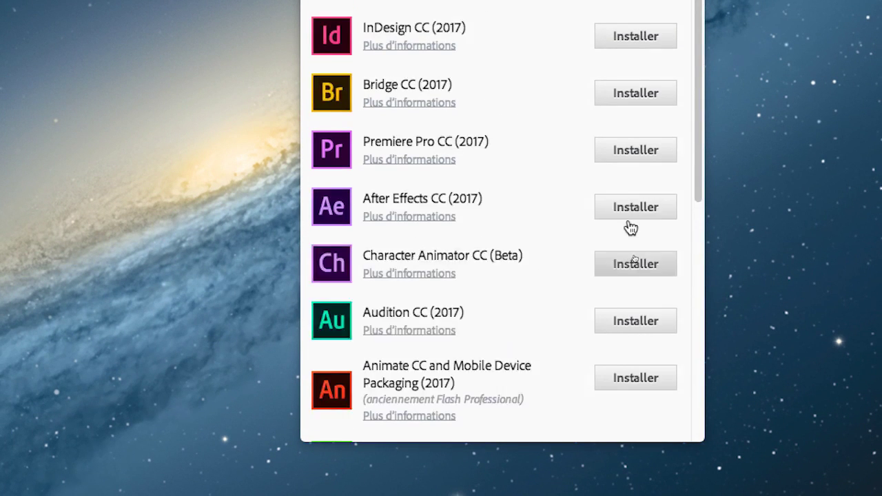
pyautogui.scroll(-5, 632, 285)
pyautogui.scroll(-2, 632, 282)
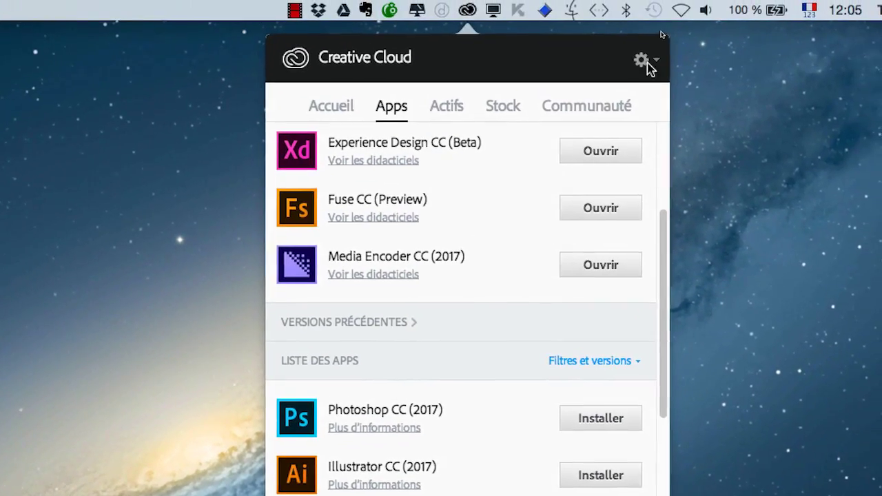
# Reopen the preferences, set the app language to English (International), and return to the apps list
pyautogui.click(648, 61)
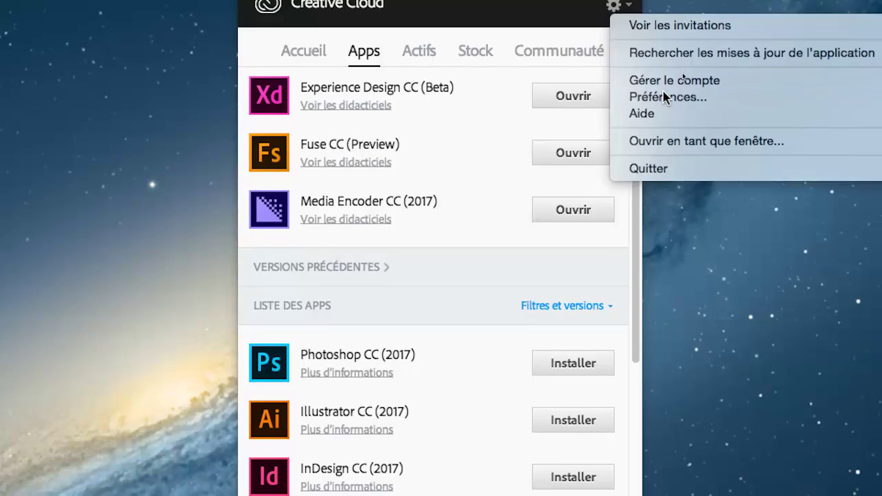
pyautogui.click(690, 152)
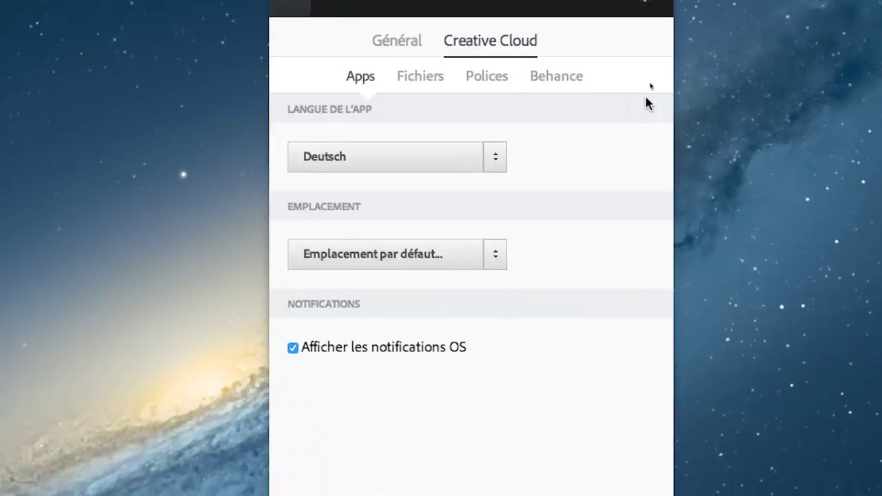
pyautogui.click(447, 157)
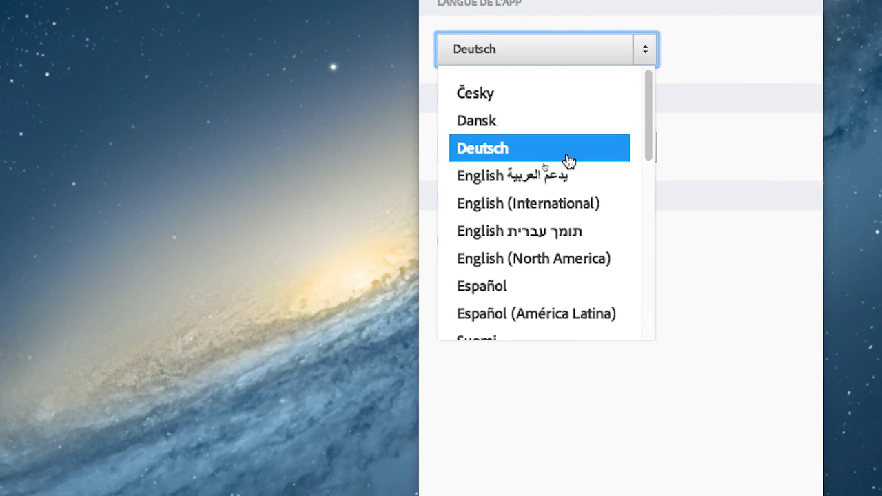
pyautogui.scroll(-3, 569, 162)
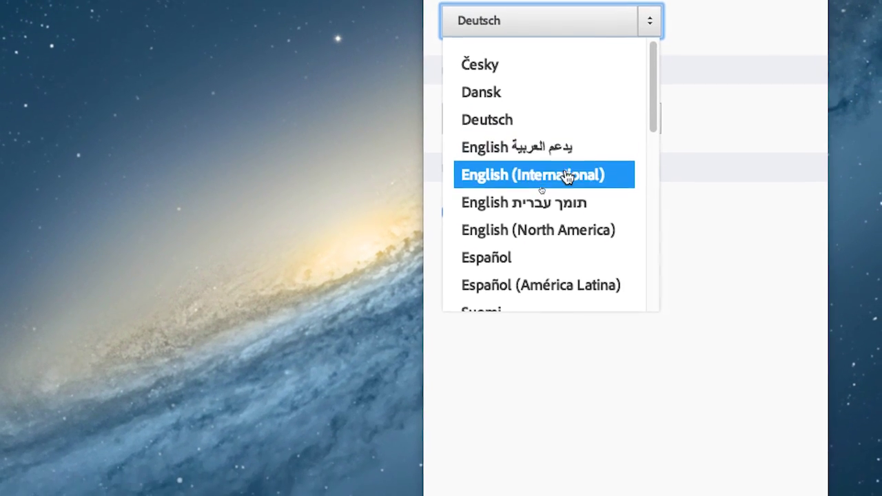
pyautogui.scroll(-3, 565, 200)
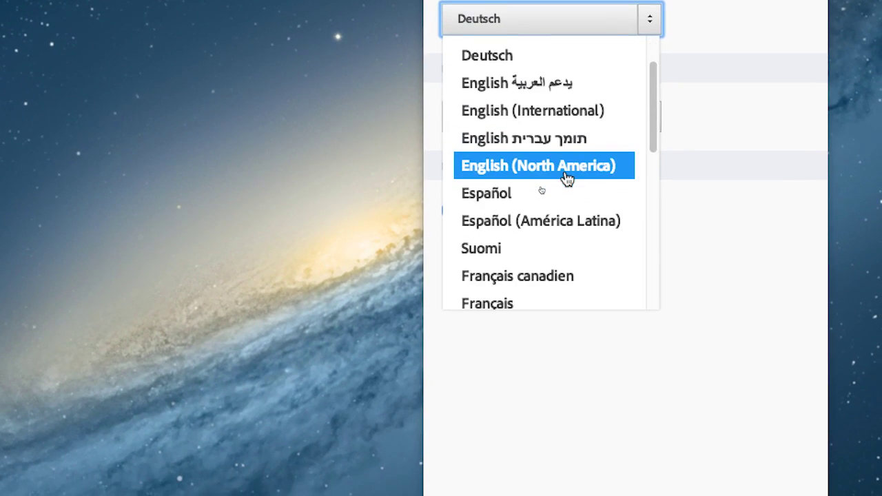
pyautogui.click(566, 111)
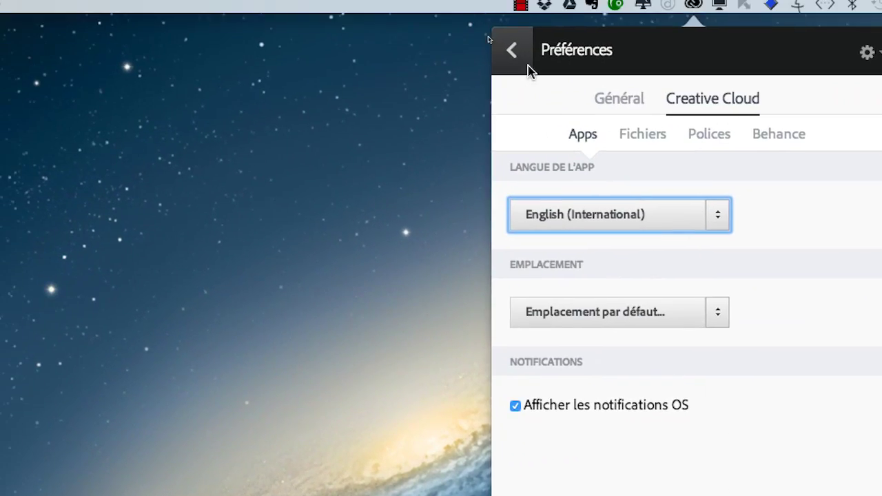
pyautogui.click(527, 66)
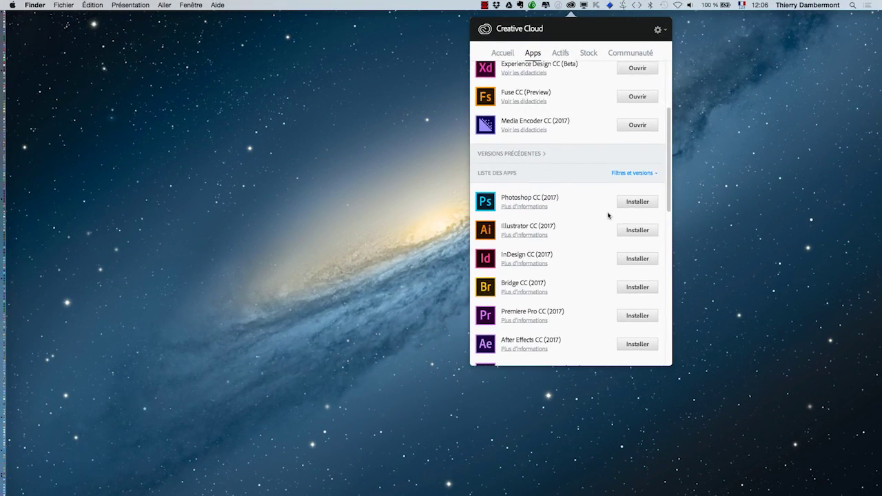
# Review the available updates and installed apps for the English setting and close the Creative Cloud window
pyautogui.scroll(-5, 608, 203)
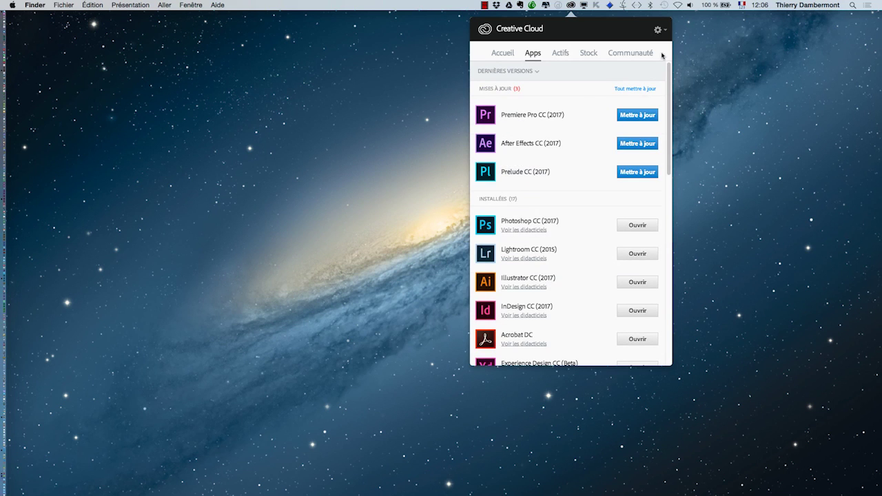
pyautogui.scroll(-3, 597, 247)
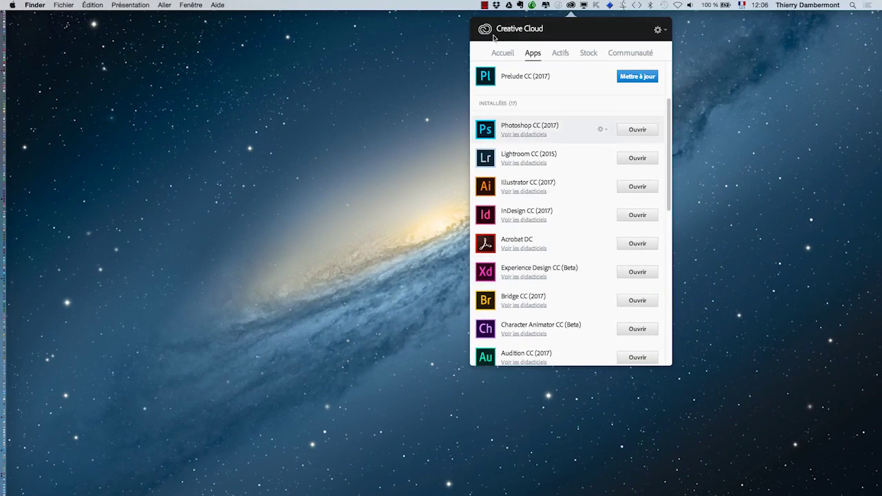
pyautogui.click(572, 6)
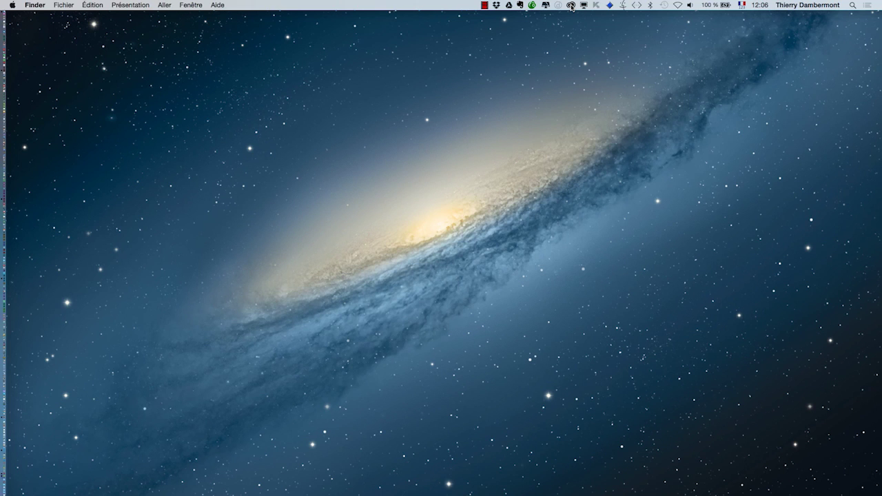
# Switch to Photoshop and bring its empty workspace to the front
pyautogui.press('super+Tab')
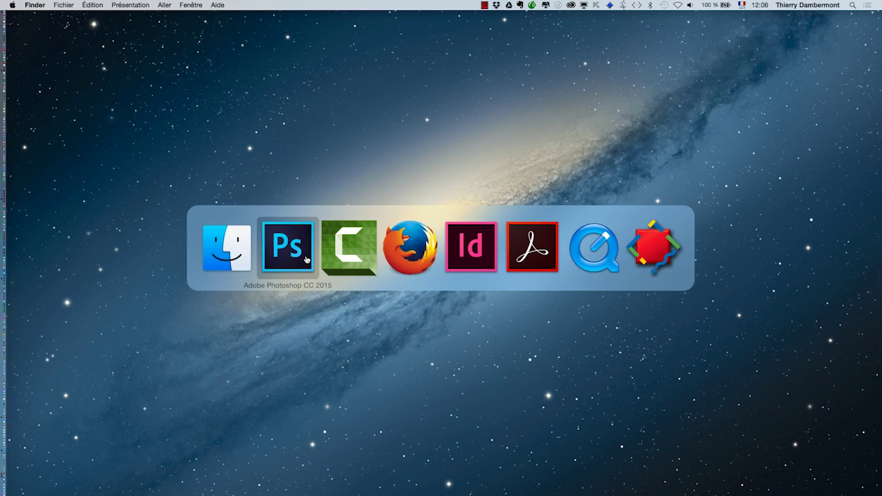
pyautogui.click(306, 259)
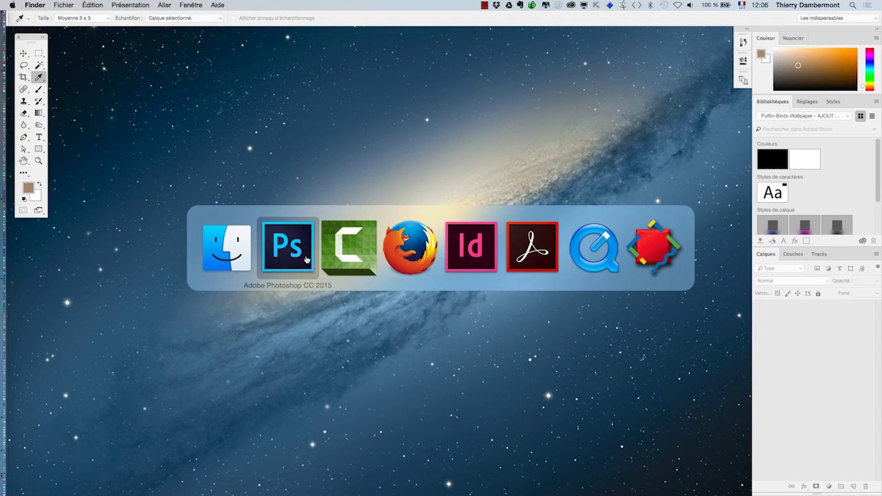
pyautogui.click(91, 5)
pyautogui.click(462, 181)
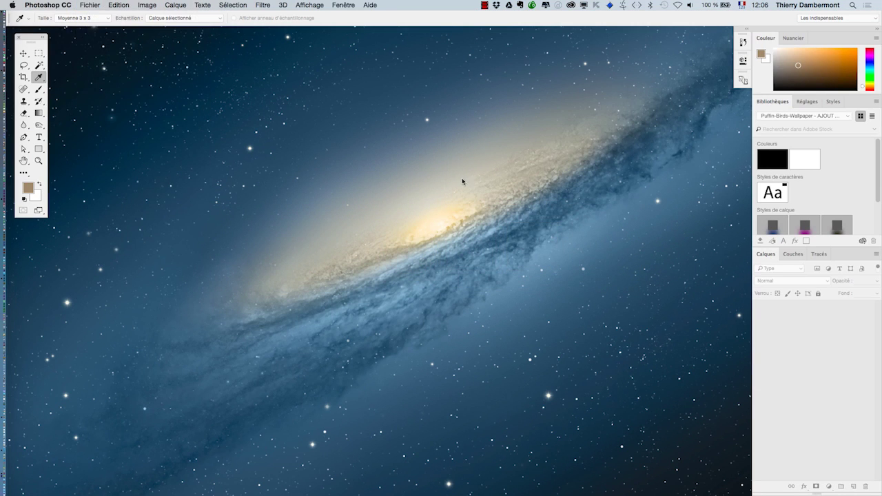
# Open fleche-normal.jpg from the "interactivité dans InDesign" folder on the Bureau, leaving its missing colour profile unmodified
pyautogui.doubleClick(423, 204)
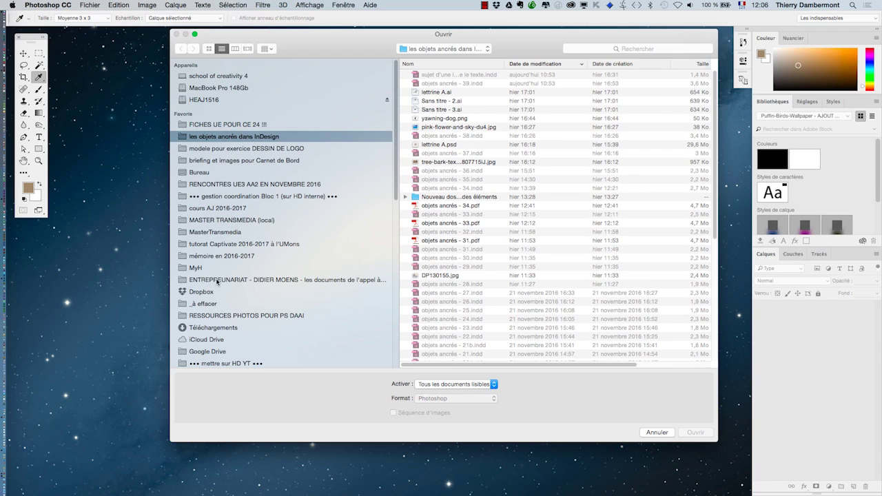
pyautogui.click(225, 173)
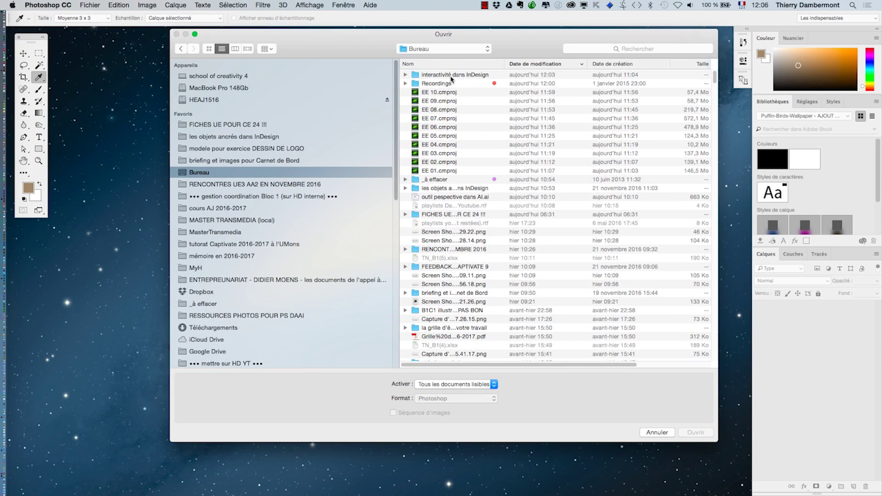
pyautogui.doubleClick(446, 76)
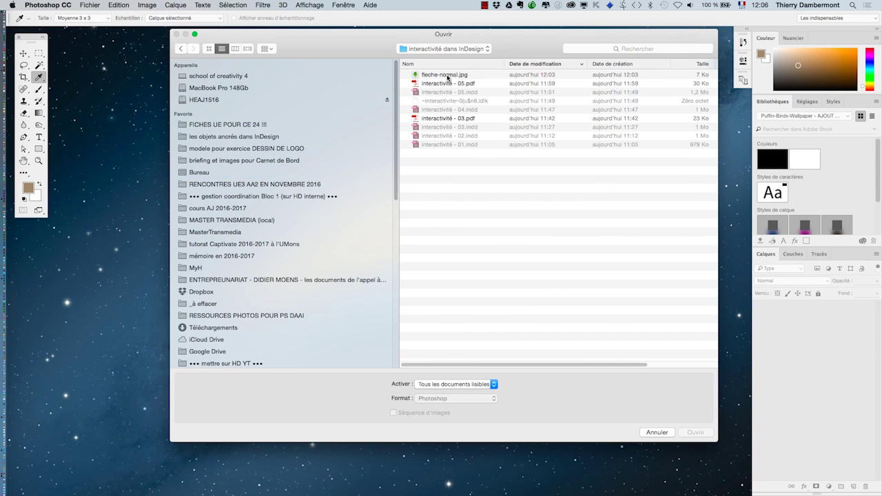
pyautogui.click(449, 74)
pyautogui.click(710, 433)
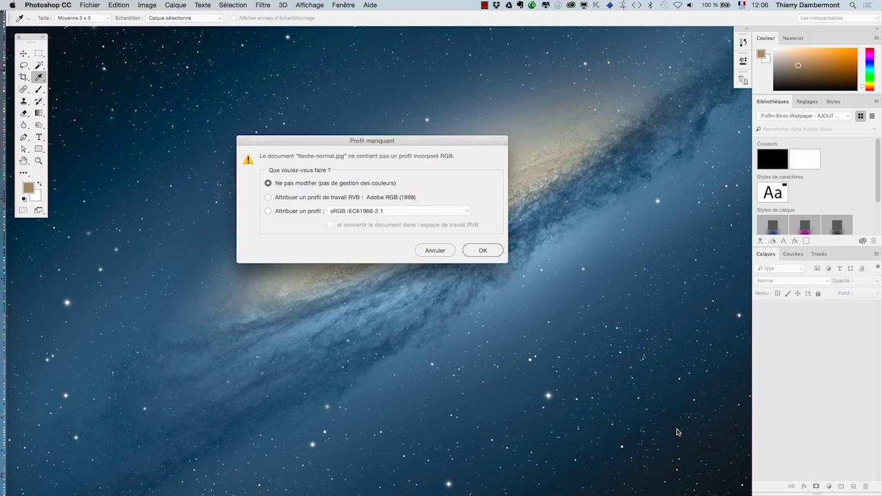
pyautogui.click(490, 252)
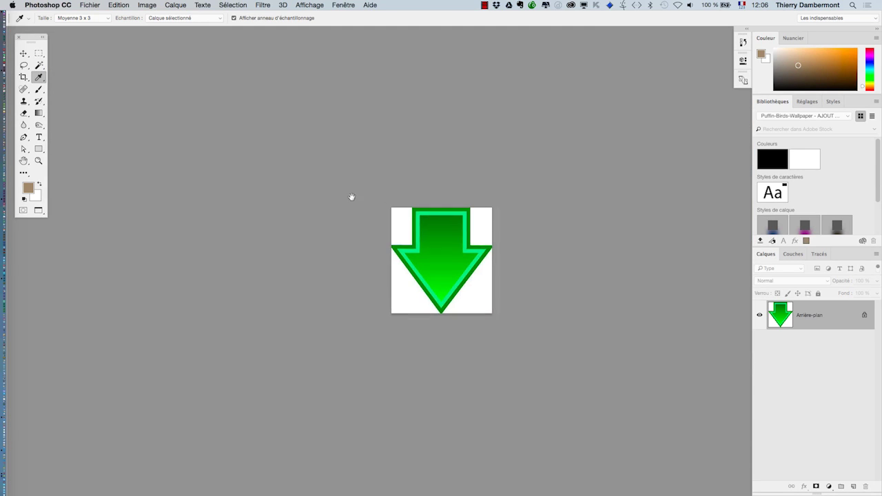
# Rotate the whole green arrow image 90° counterclockwise
pyautogui.moveTo(352, 195); pyautogui.dragTo(278, 188)
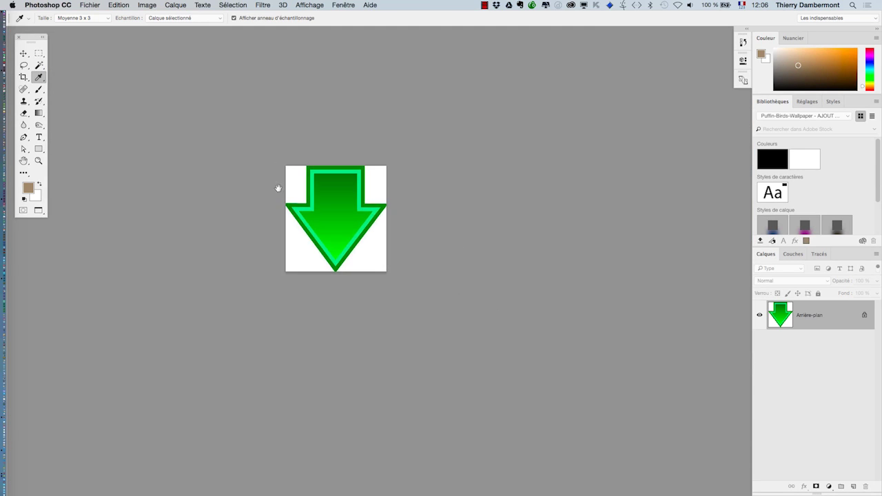
pyautogui.moveTo(344, 250); pyautogui.dragTo(342, 278)
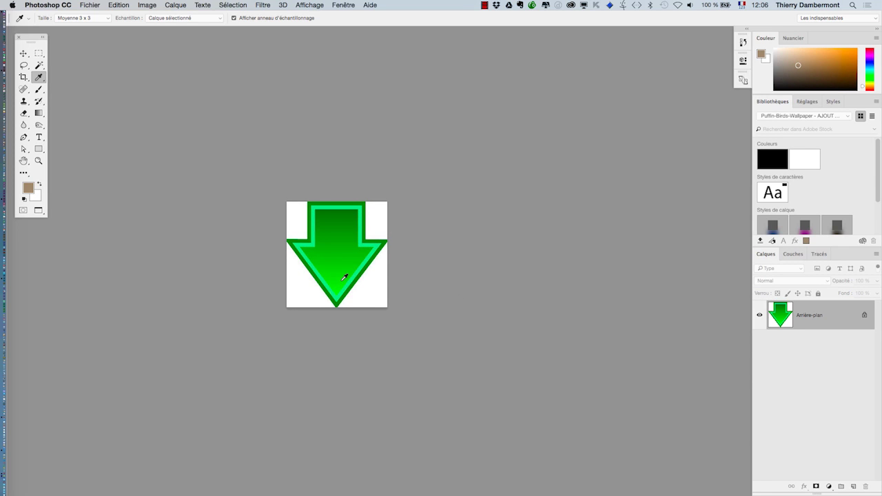
pyautogui.click(145, 4)
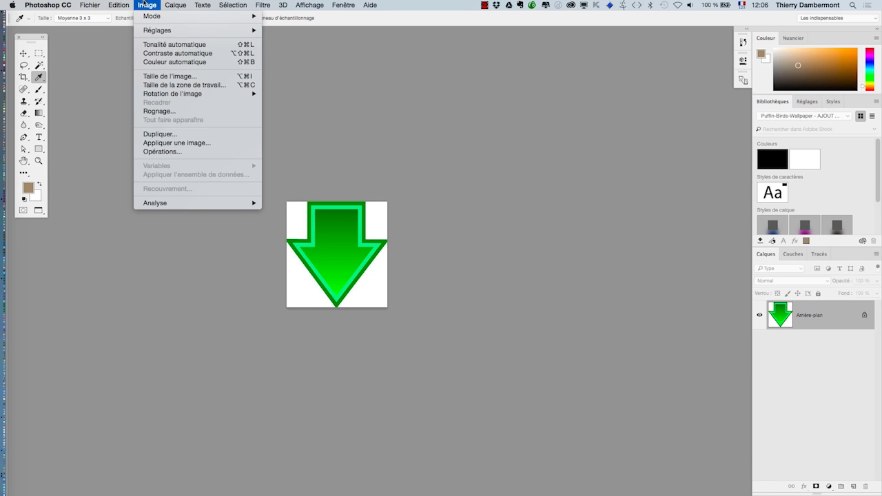
pyautogui.moveTo(190, 94)
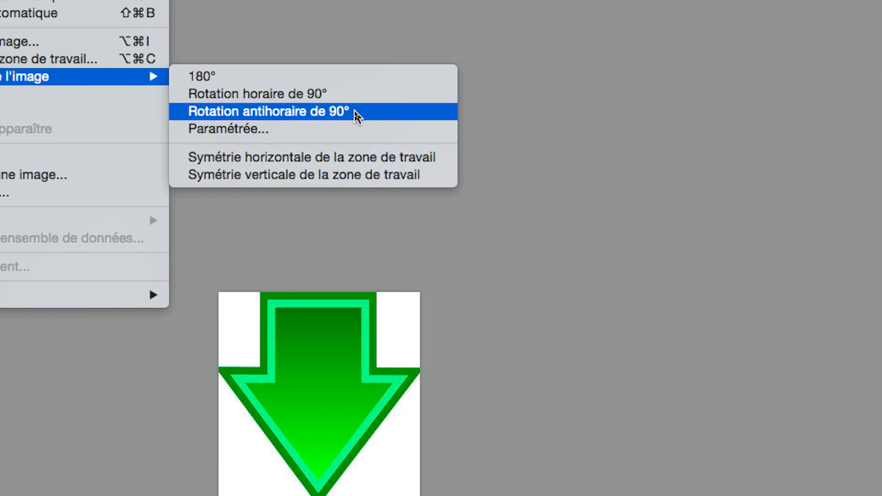
pyautogui.click(356, 116)
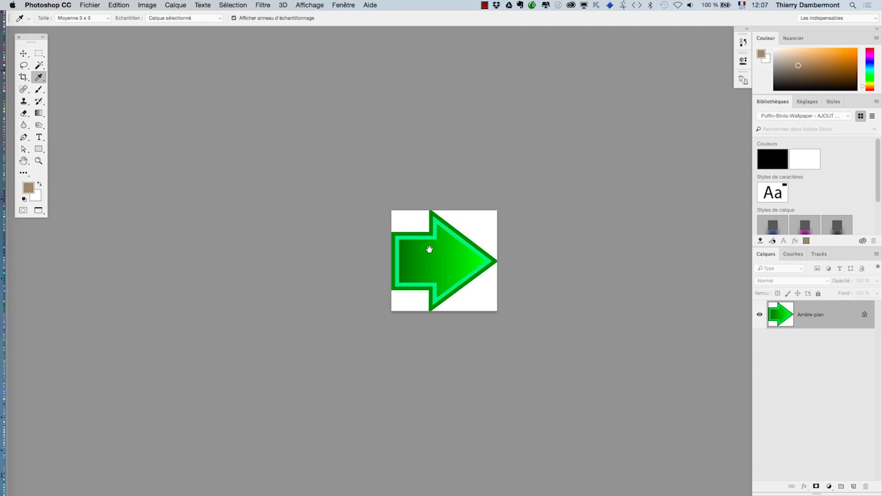
pyautogui.moveTo(429, 250); pyautogui.dragTo(339, 230)
pyautogui.scroll(5, 339, 230)
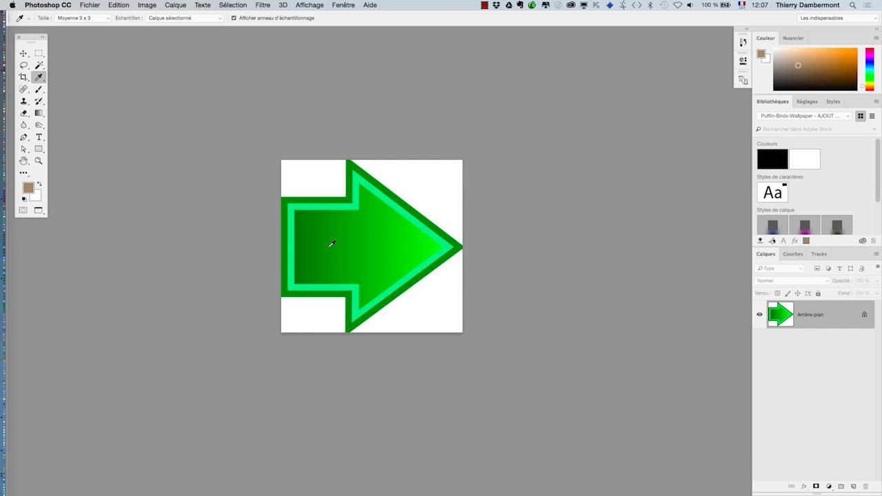
pyautogui.moveTo(329, 245); pyautogui.dragTo(297, 246)
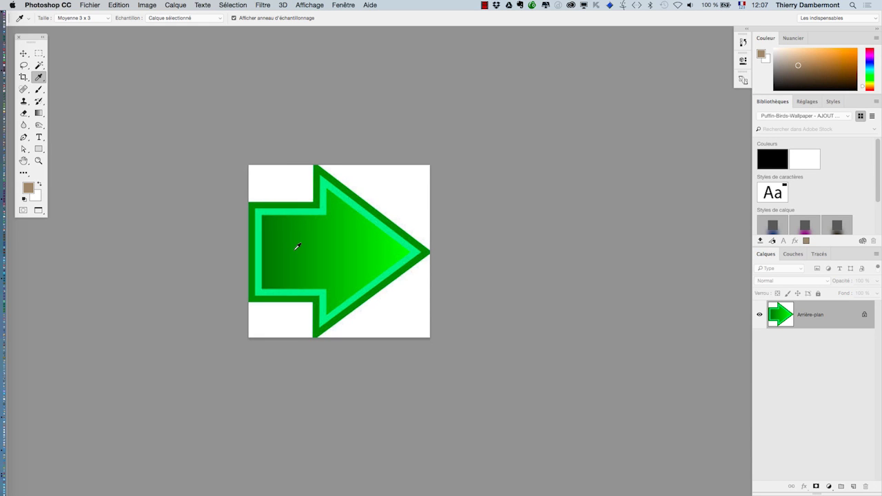
pyautogui.click(84, 5)
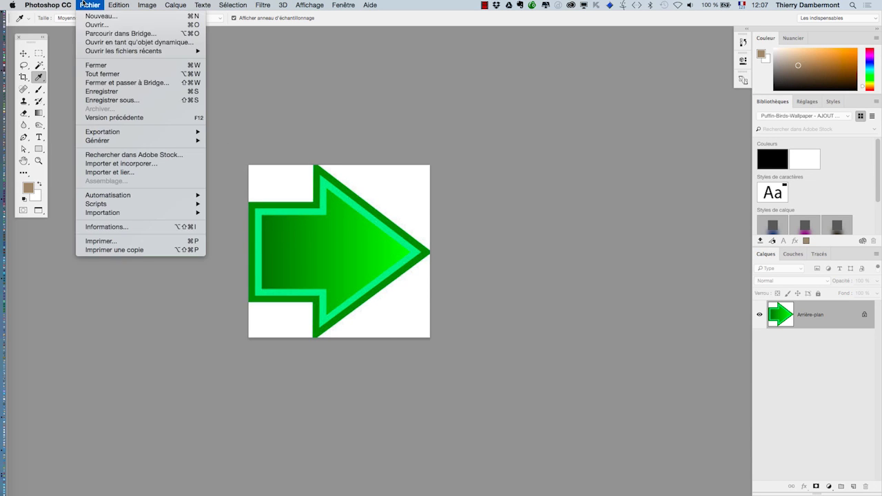
pyautogui.click(108, 90)
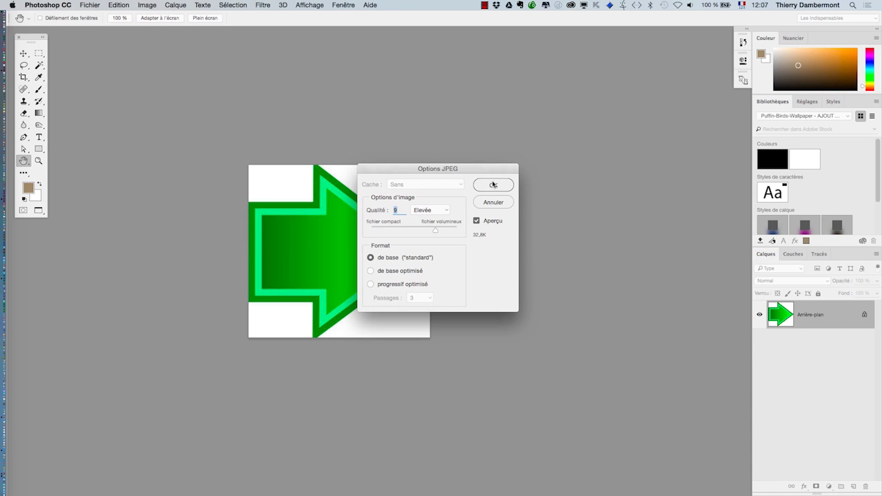
pyautogui.click(496, 204)
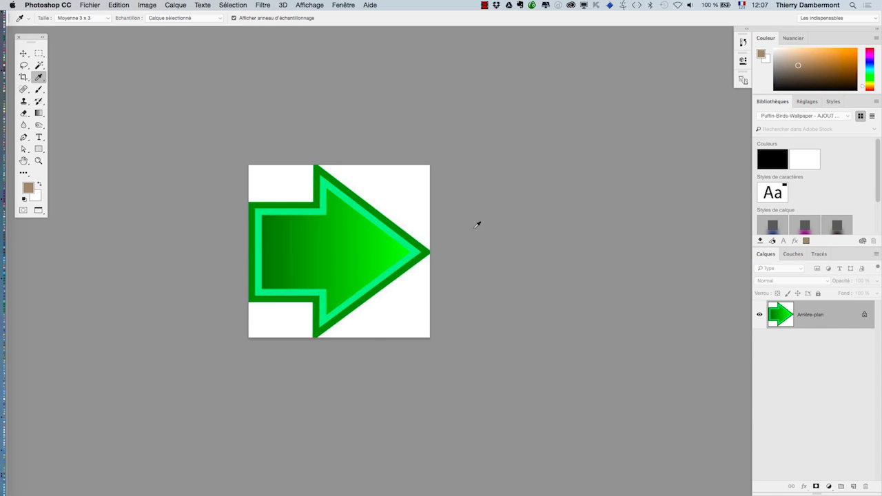
# Float and enlarge the layers panel beside the arrow and convert the Arrière-plan background into a regular layer named Calque 0
pyautogui.moveTo(765, 253); pyautogui.dragTo(512, 152)
pyautogui.moveTo(616, 242); pyautogui.dragTo(709, 338)
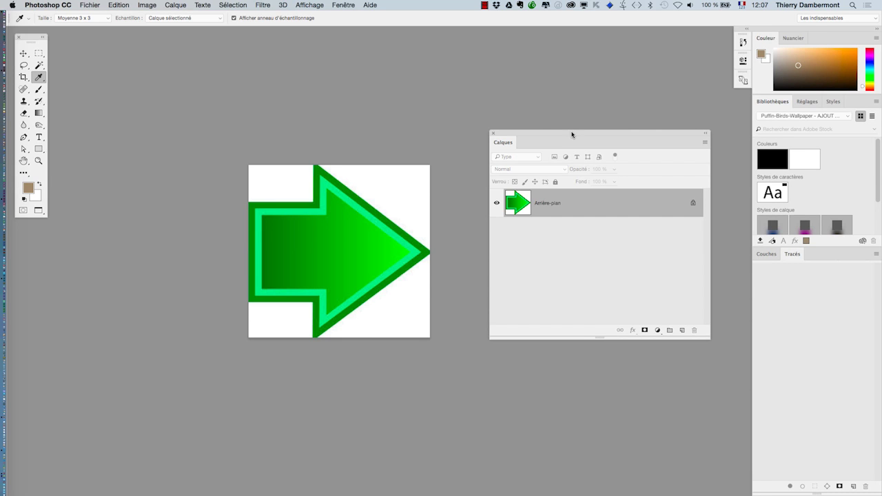
pyautogui.moveTo(571, 135); pyautogui.dragTo(587, 123)
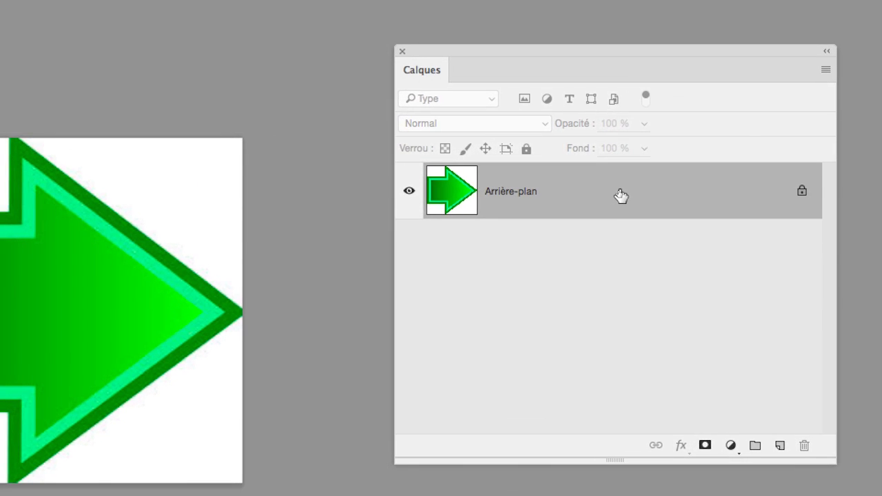
pyautogui.doubleClick(621, 196)
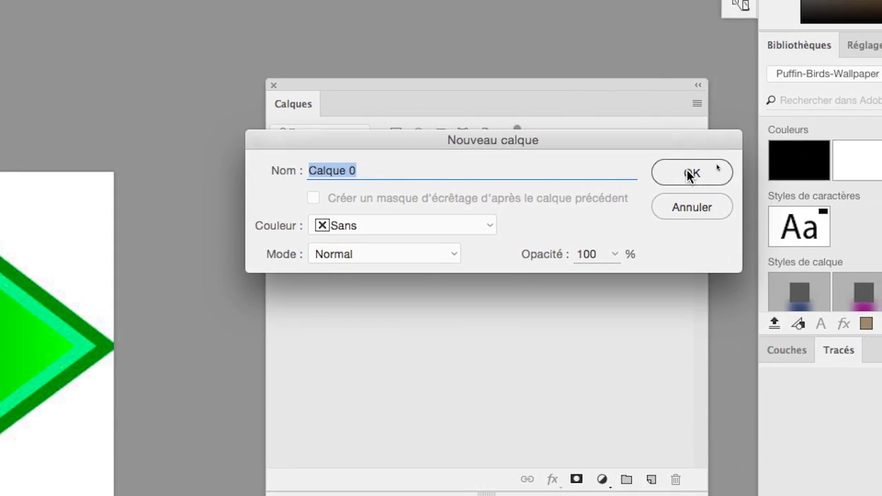
pyautogui.click(820, 139)
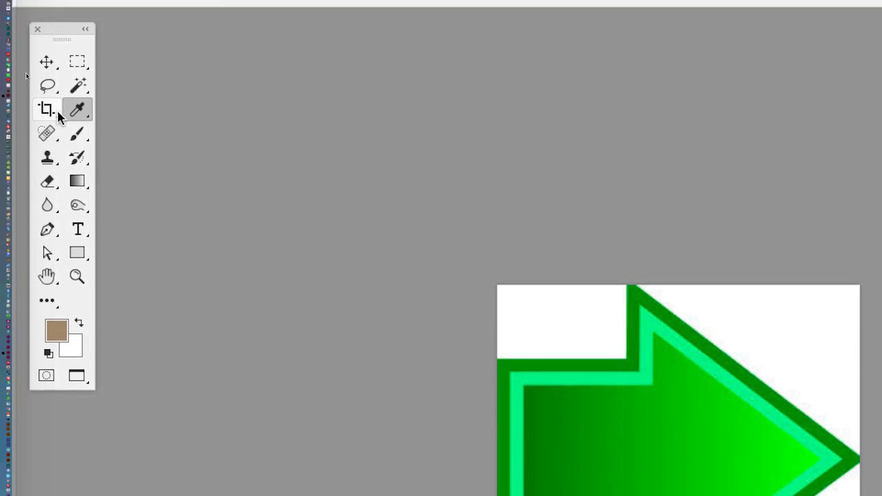
# Select the white areas around the arrow one after another with the Magic Wand, adding each to the selection, and deselect them
pyautogui.click(77, 86)
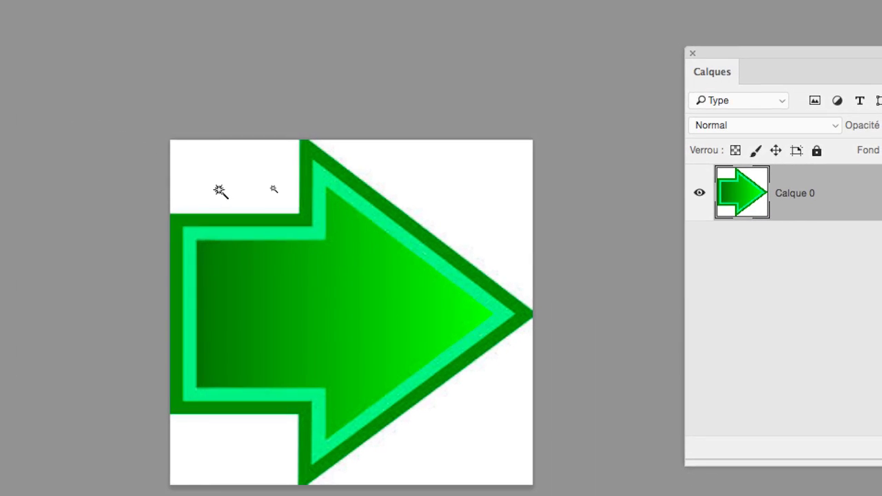
pyautogui.click(528, 350)
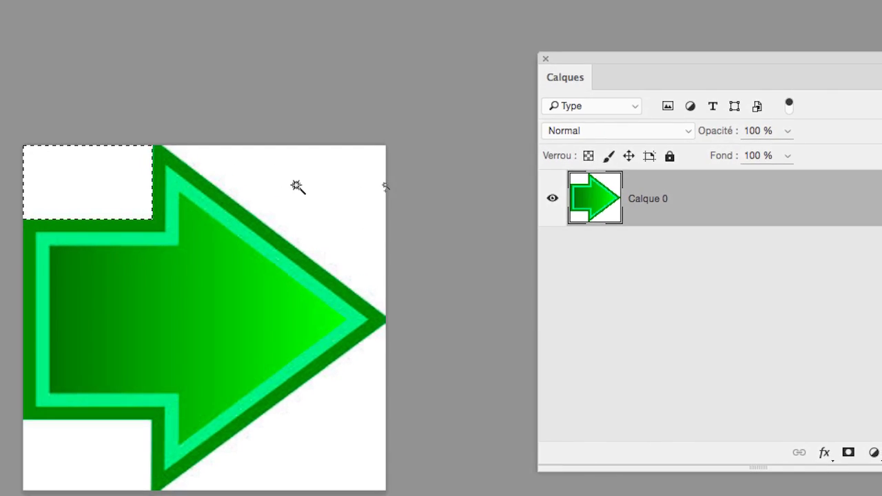
pyautogui.keyDown('shift'); pyautogui.click(425, 187); pyautogui.keyUp('shift')
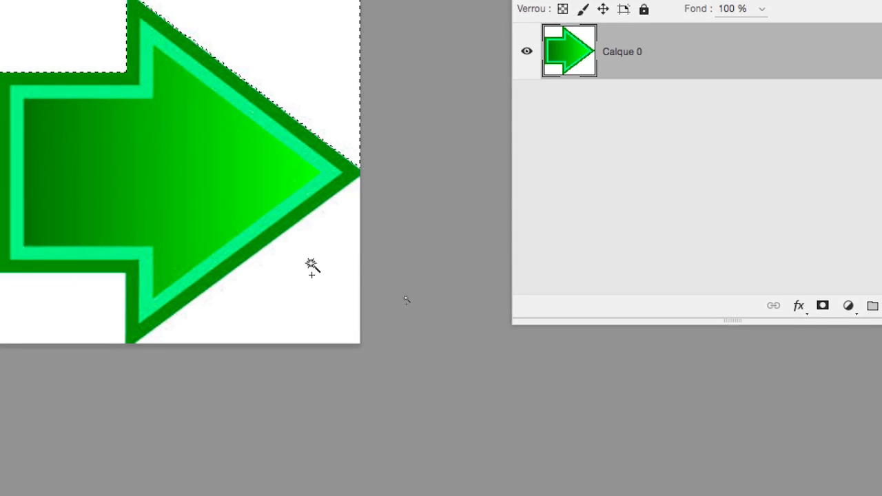
pyautogui.keyDown('shift'); pyautogui.click(312, 267); pyautogui.keyUp('shift')
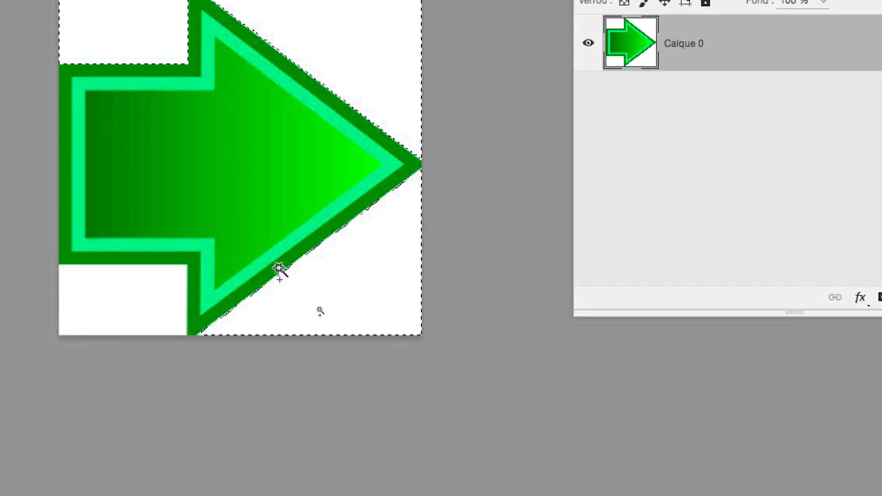
pyautogui.keyDown('shift'); pyautogui.click(84, 310); pyautogui.keyUp('shift')
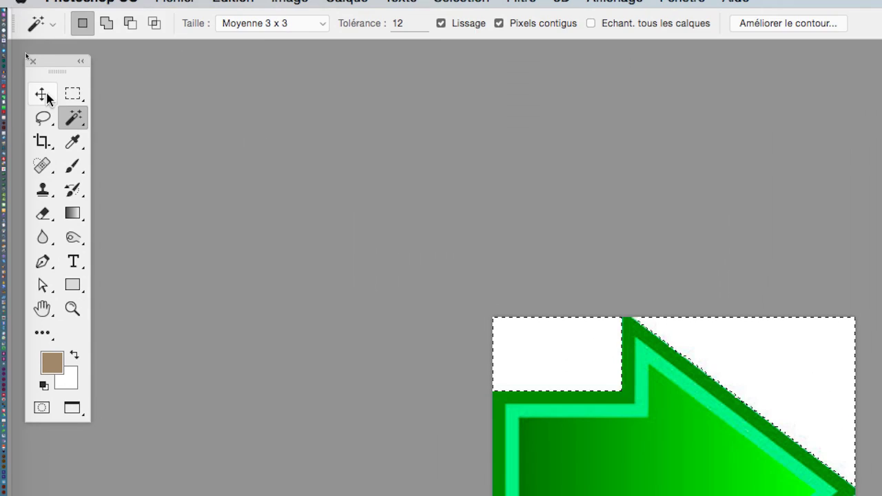
pyautogui.click(42, 95)
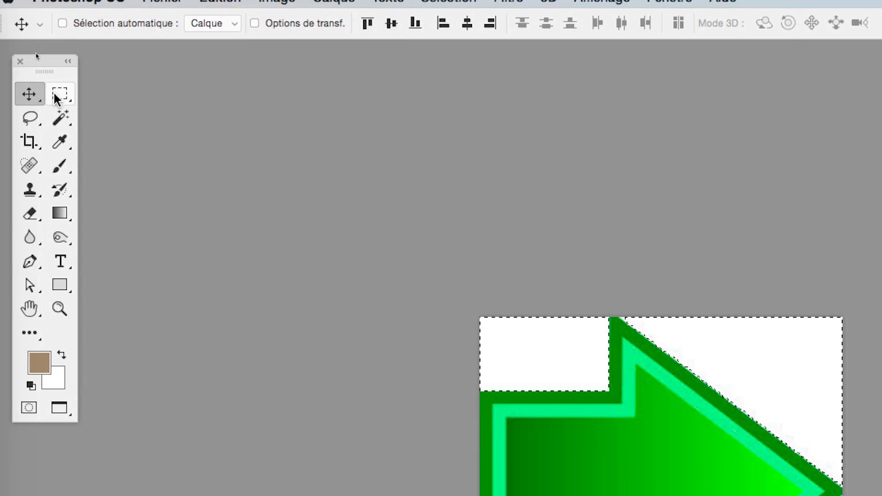
pyautogui.click(72, 93)
pyautogui.click(201, 126)
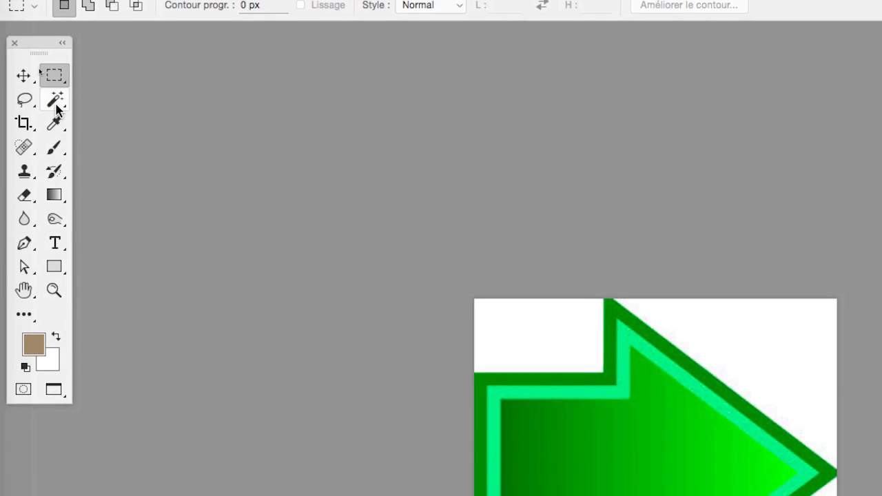
# Select all the white areas around the arrow at once using the Magic Wand with Pixels contigus turned off, and check the edges
pyautogui.click(7, 90)
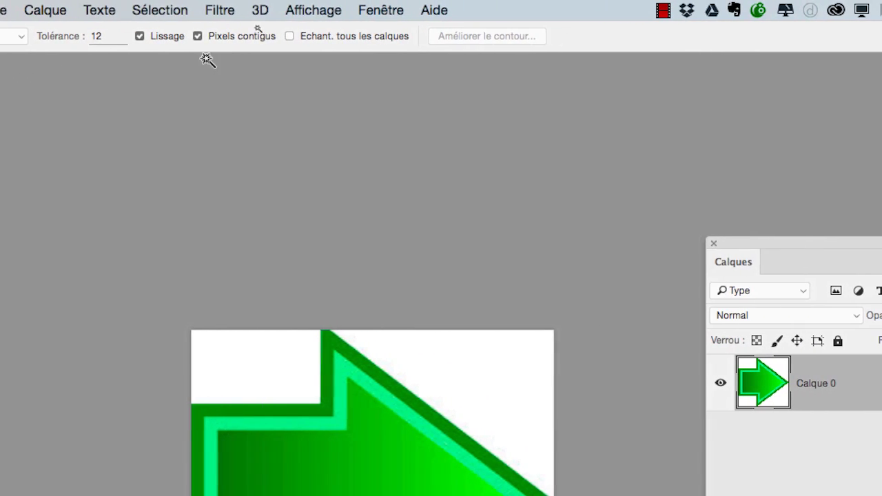
pyautogui.click(307, 37)
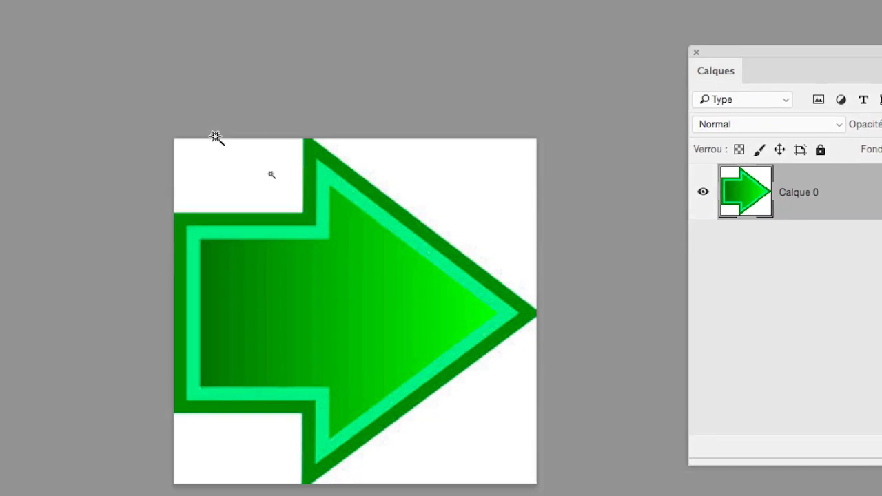
pyautogui.click(253, 378)
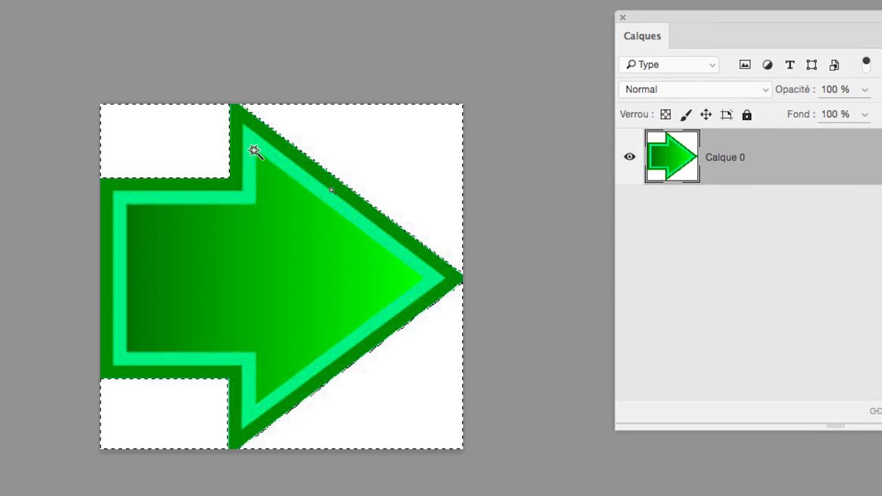
pyautogui.scroll(5, 378, 186)
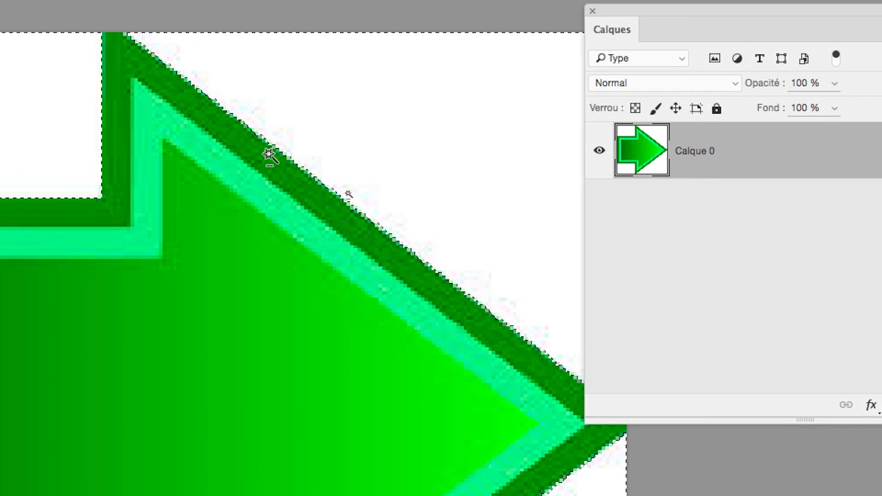
pyautogui.scroll(-2, 270, 154)
pyautogui.scroll(-3, 268, 155)
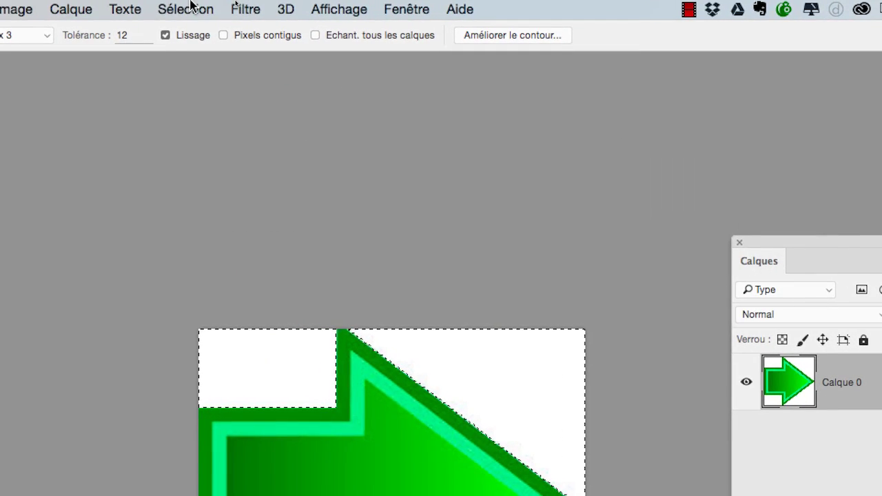
# Expand the selection by 2 pixels and delete the white background around the arrow, leaving nothing selected
pyautogui.click(193, 6)
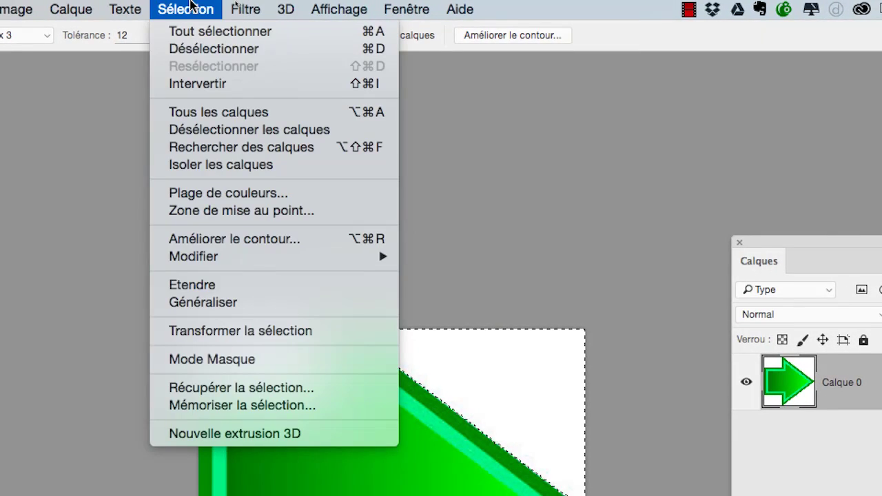
pyautogui.moveTo(291, 255)
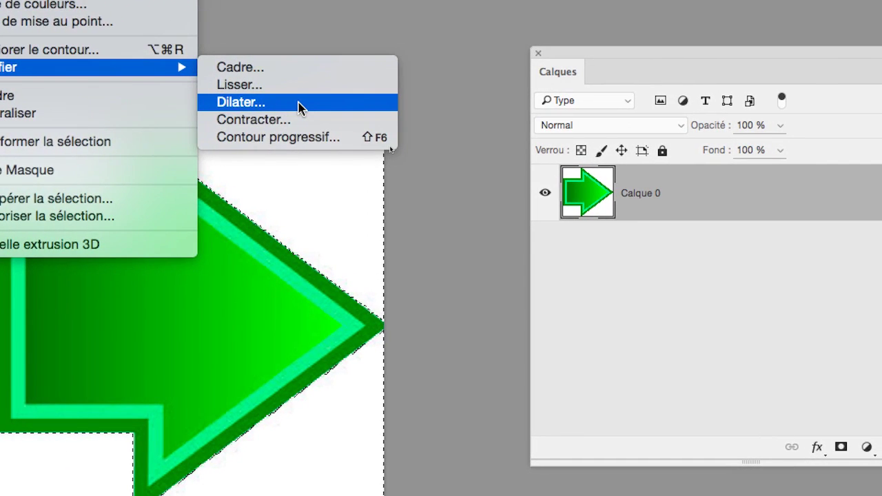
pyautogui.click(300, 108)
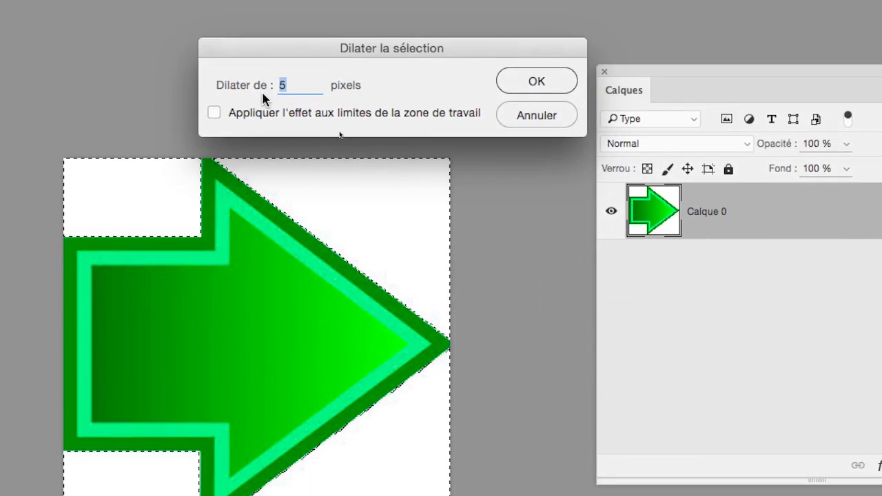
pyautogui.write('2')
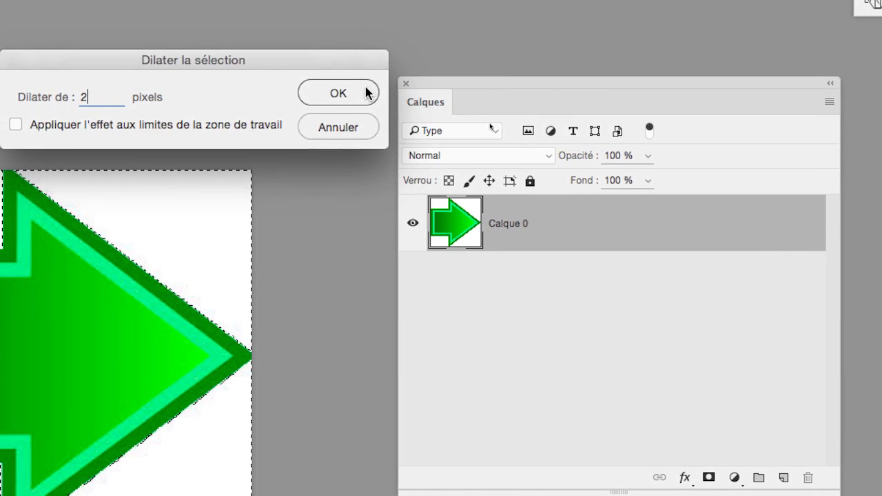
pyautogui.click(555, 85)
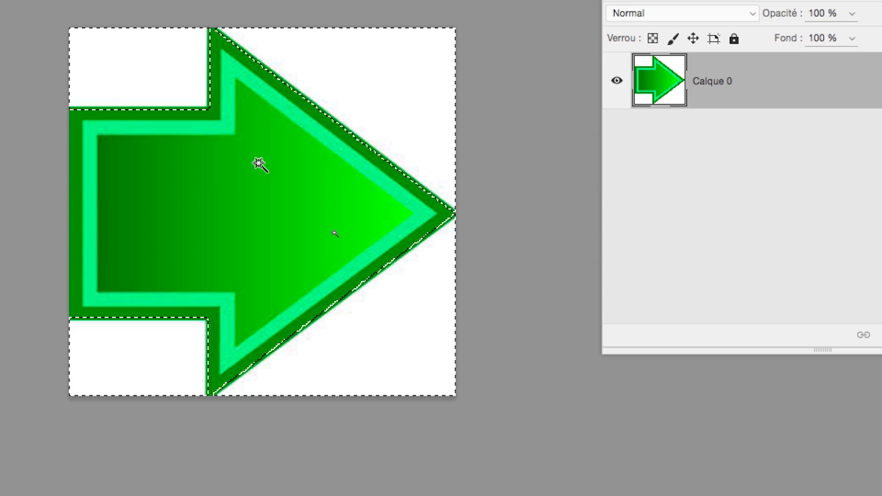
pyautogui.press('Delete')
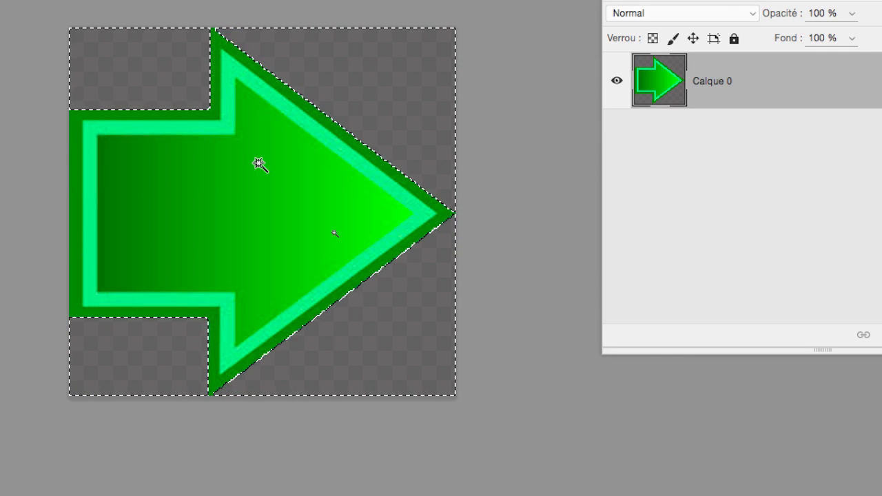
pyautogui.press('super+d')
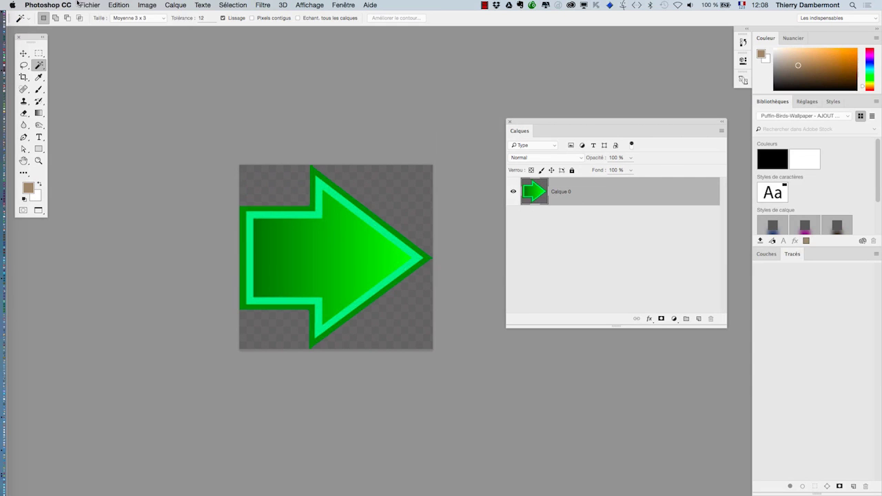
# Save the cut-out arrow as fleche-normal.psd in Photoshop format with layers in the "interactivité dans InDesign" folder
pyautogui.click(90, 5)
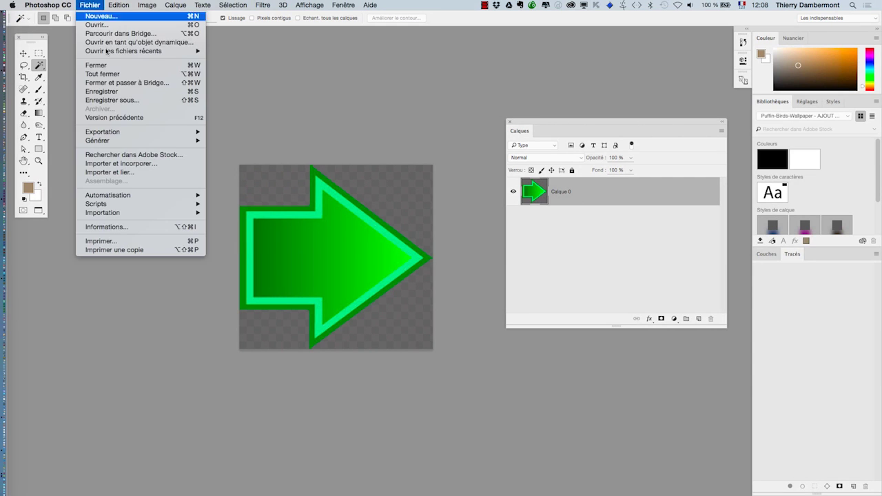
pyautogui.click(135, 100)
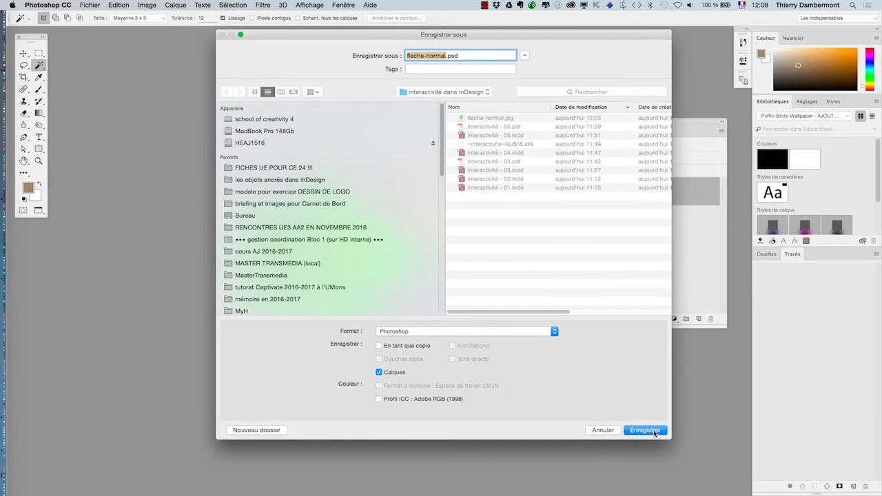
pyautogui.click(645, 430)
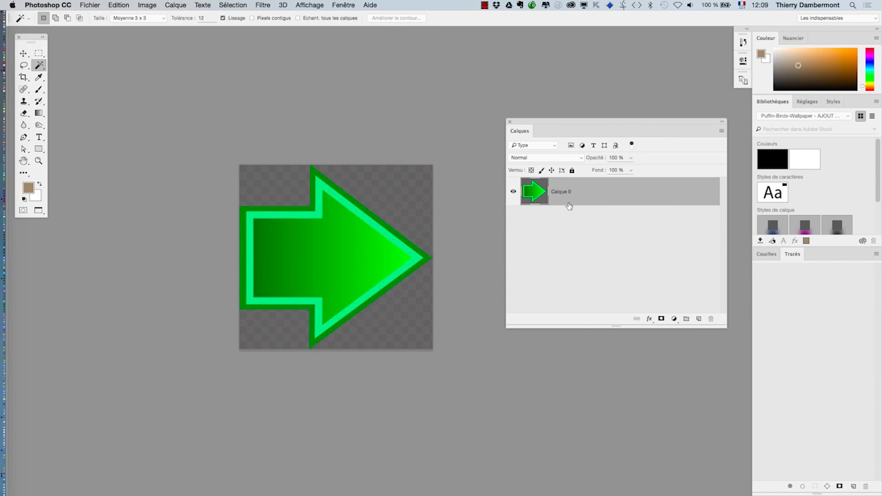
# Add a Teinte/Saturation adjustment layer above the arrow and shift its hue to -107 to turn the arrow red
pyautogui.click(183, 4)
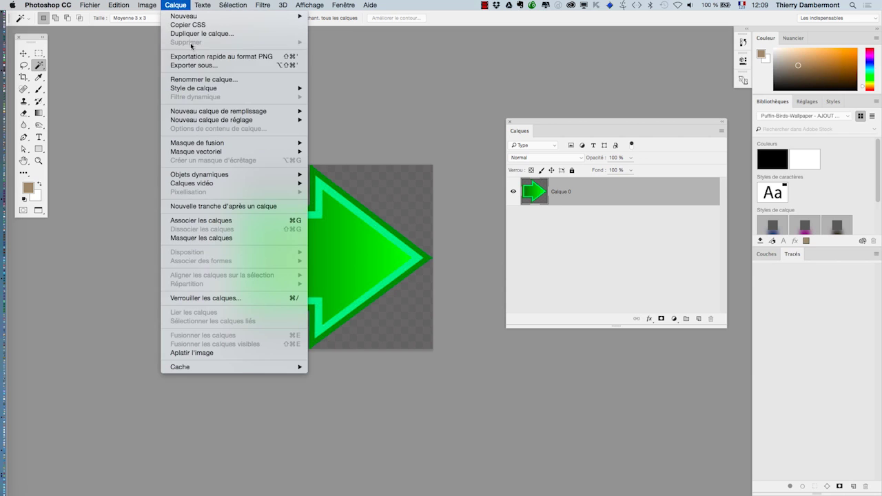
pyautogui.moveTo(204, 114)
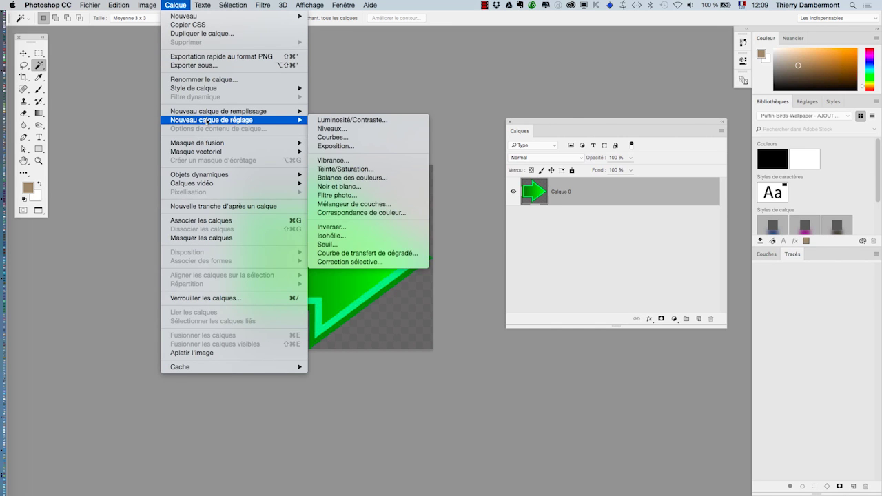
pyautogui.click(387, 170)
pyautogui.click(718, 168)
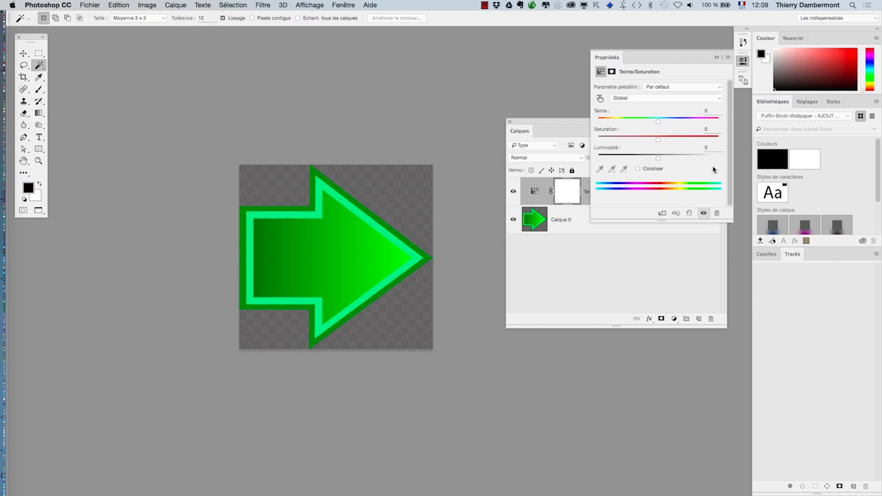
pyautogui.moveTo(552, 125); pyautogui.dragTo(69, 287)
pyautogui.moveTo(658, 122); pyautogui.dragTo(616, 121)
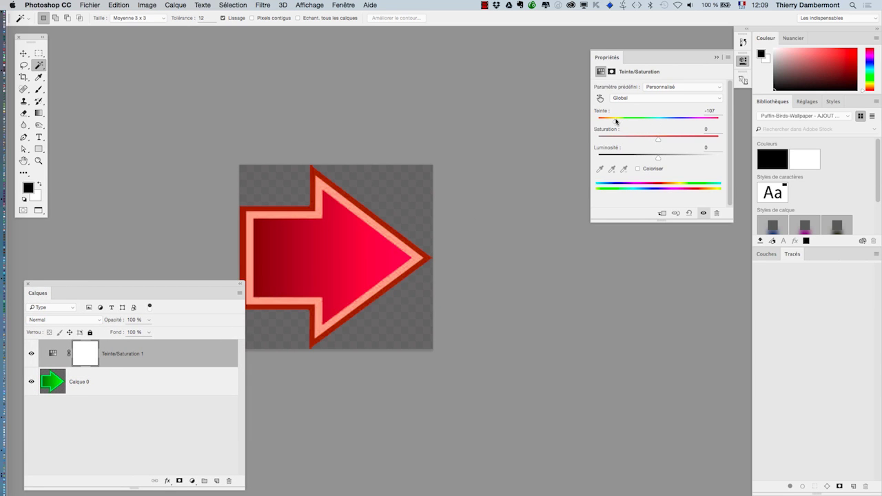
# Save the red arrow as a separate file named fleche-hover.psd in Photoshop format with layers in the "interactivité dans InDesign" folder
pyautogui.click(90, 5)
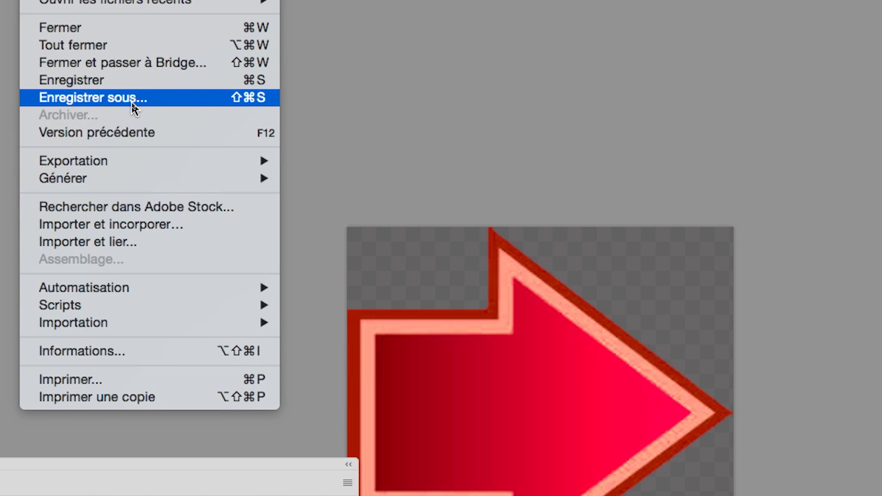
pyautogui.click(132, 104)
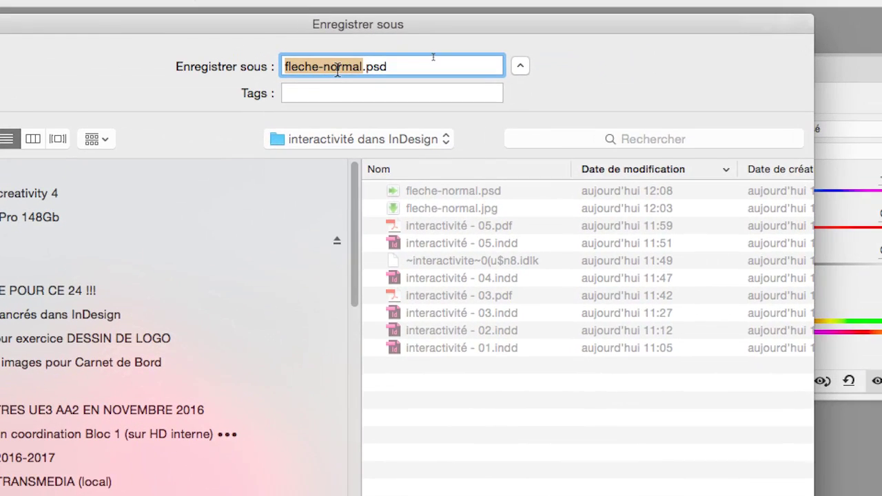
pyautogui.click(420, 42)
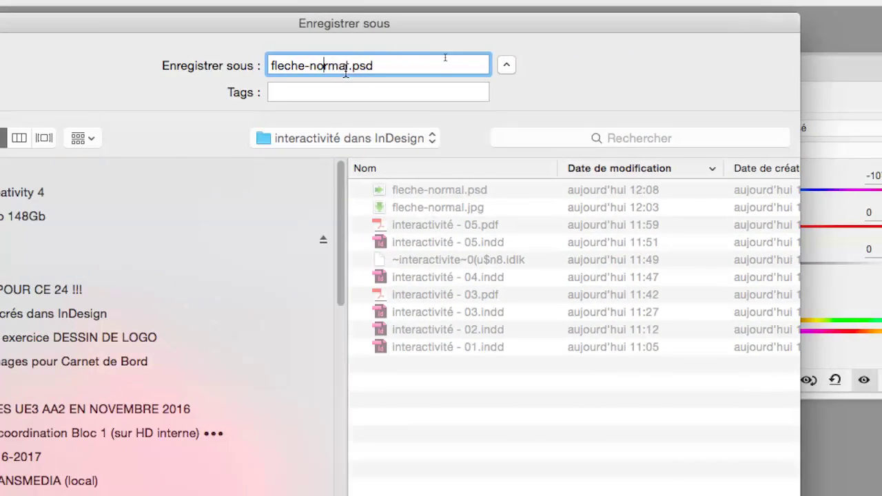
pyautogui.doubleClick(346, 68)
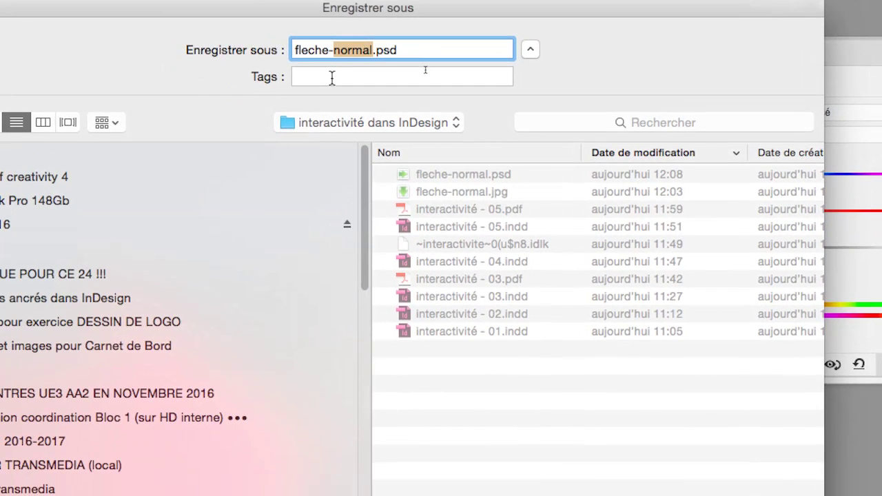
pyautogui.write('hover')
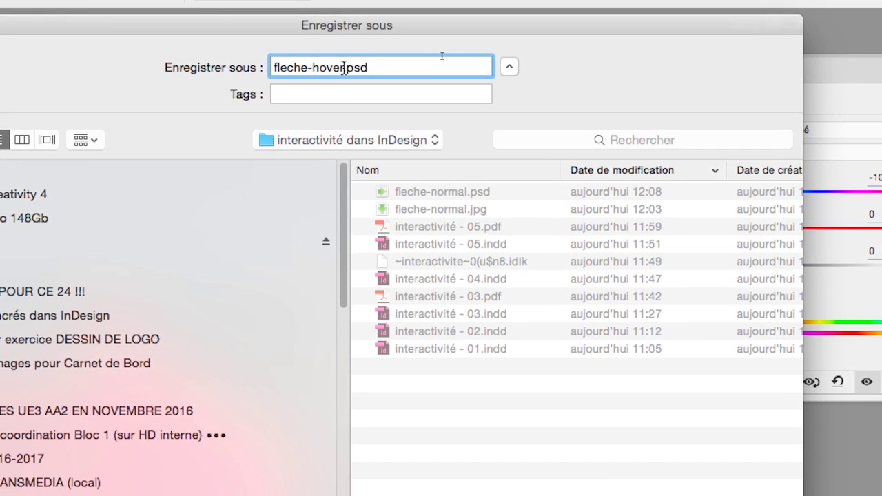
pyautogui.moveTo(364, 53); pyautogui.dragTo(335, 53)
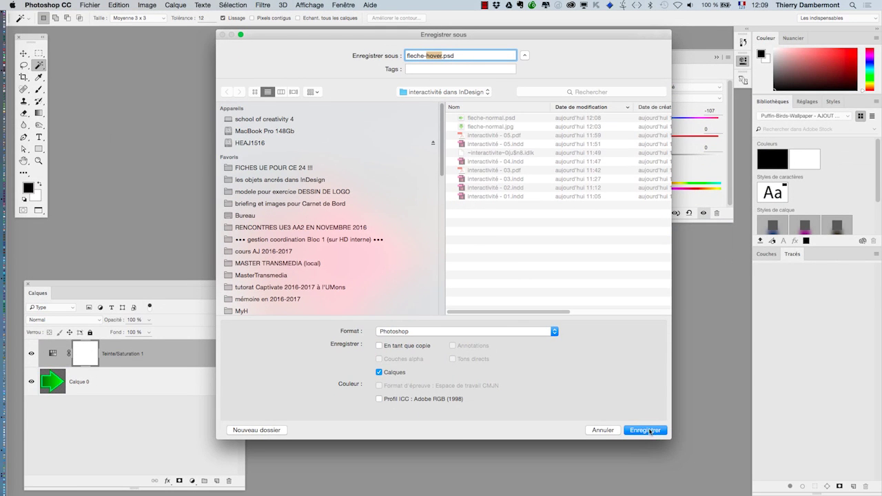
pyautogui.click(651, 430)
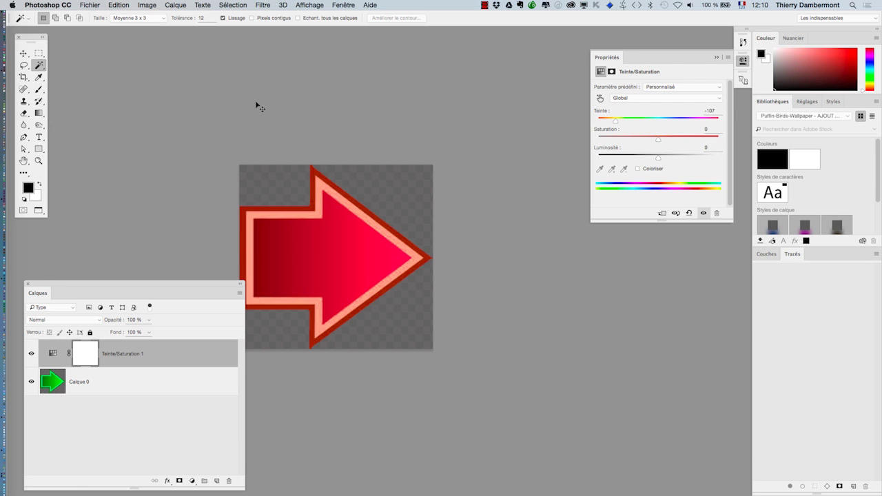
# Switch to InDesign and select the blue triangle navigation button on the A-Gabarit master page with the Selection tool
pyautogui.press('super+Tab')
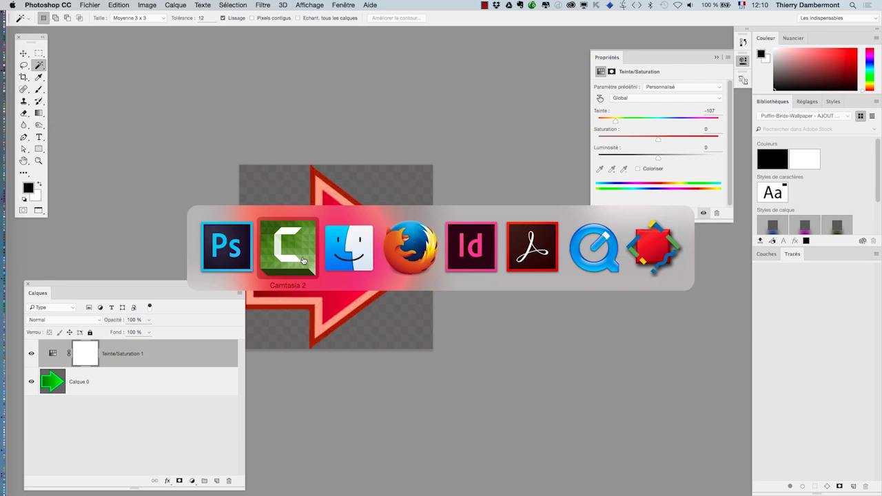
pyautogui.press('super+Tab')
pyautogui.press('super+Tab')
pyautogui.press('super+Tab')
pyautogui.press('super+Tab')
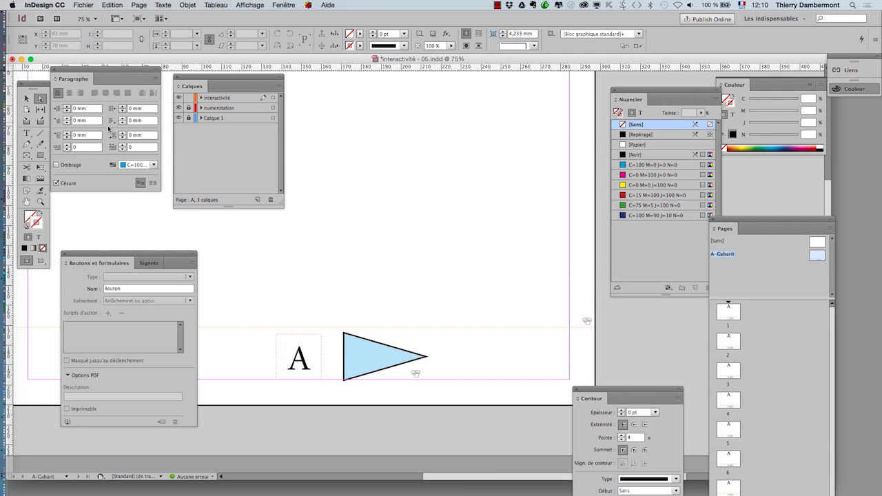
pyautogui.click(26, 98)
pyautogui.click(356, 359)
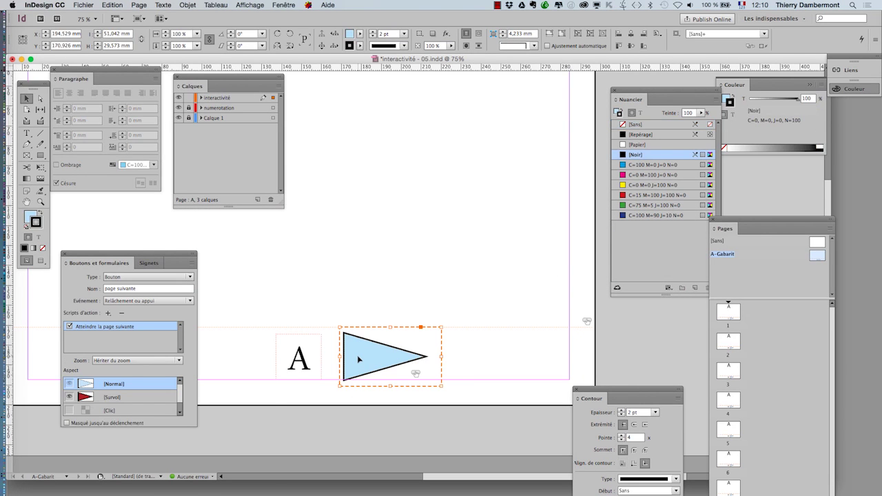